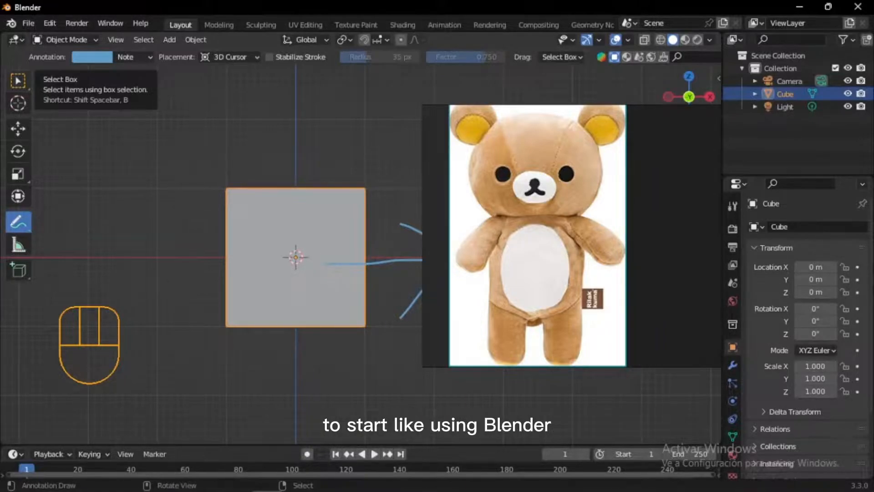
- Erase the blue annotation strokes beside the cube with the Annotate tool
left_click(18, 81)
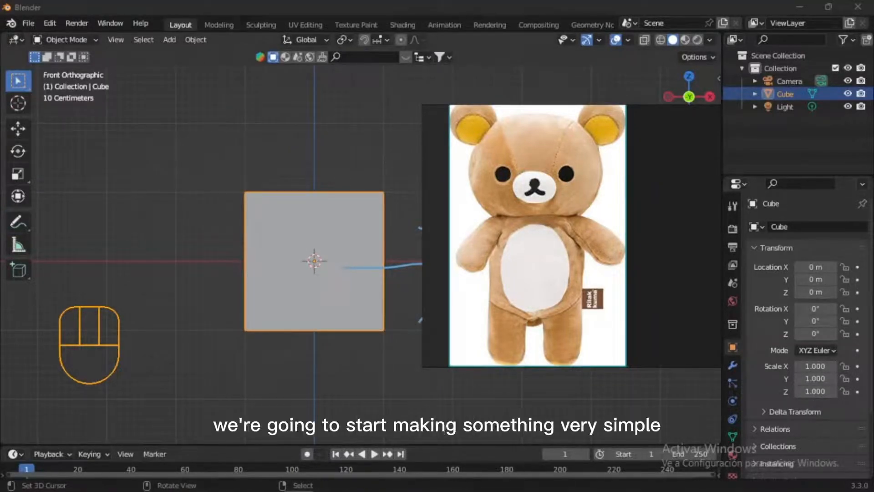
left_click(17, 222)
mouse_move(353, 268)
left_mouse_down("ctrl")
mouse_move(422, 262)
mouse_move(422, 235)
left_mouse_up("ctrl")
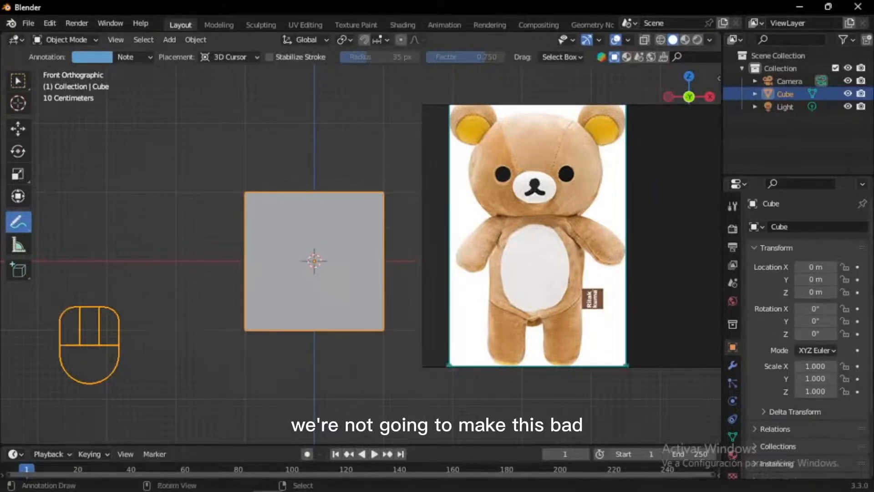
- Reposition the bear reference window and its image, and make Select Box the active tool
mouse_move(537, 219)
right_mouse_down()
mouse_move(547, 250)
mouse_move(546, 231)
right_mouse_up()
middle_click_drag(546, 231, 558, 283)
right_click_drag(558, 283, 569, 284)
left_click(18, 81)
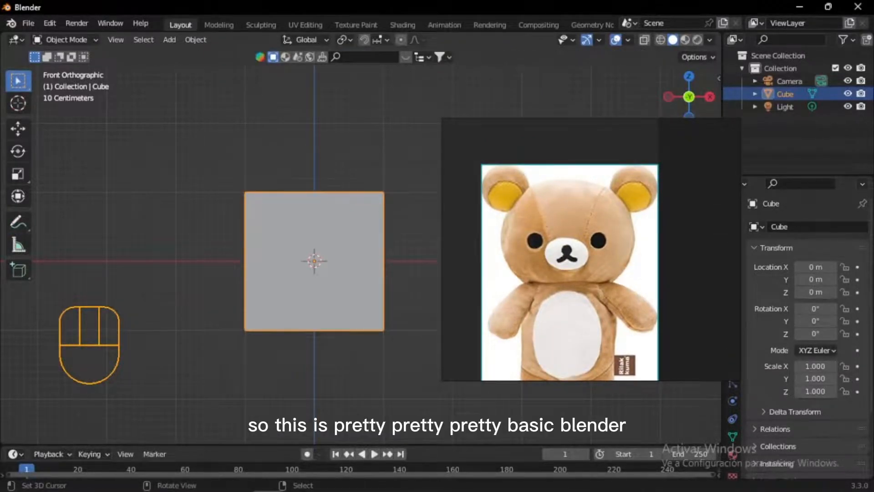
- Delete the default cube in front view
key("KP_1")
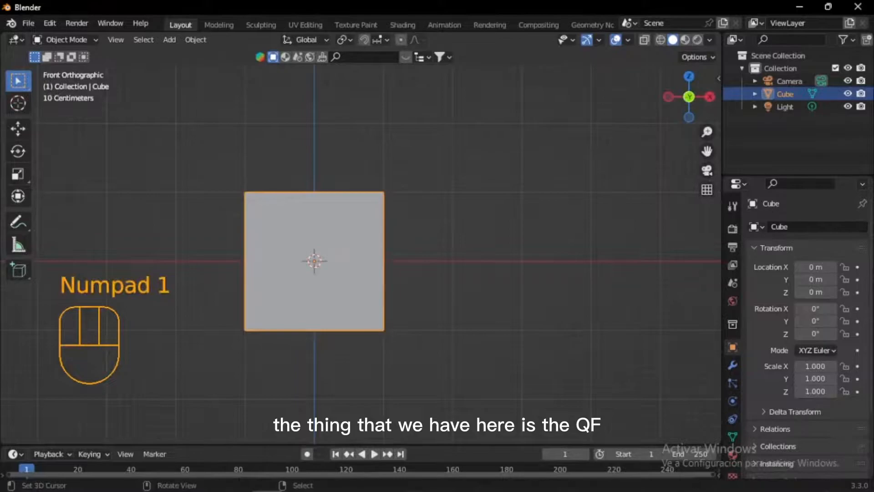
middle_click_drag(314, 261, 416, 253, "shift")
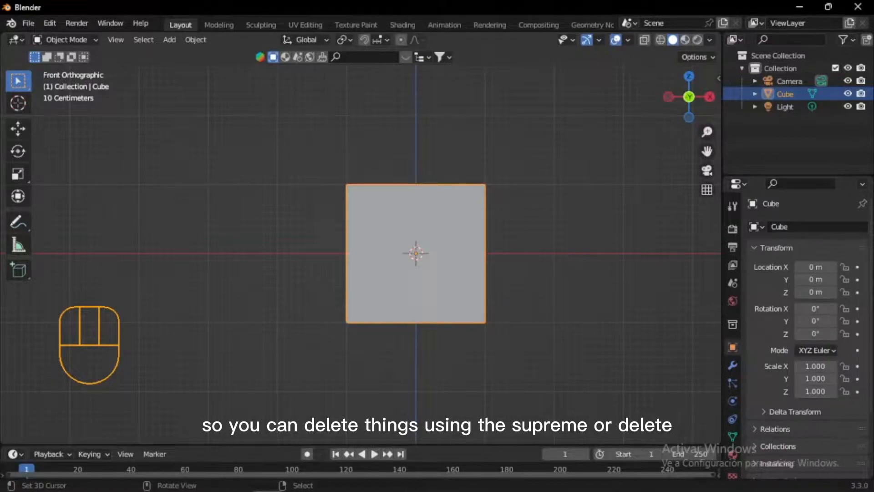
key("Delete")
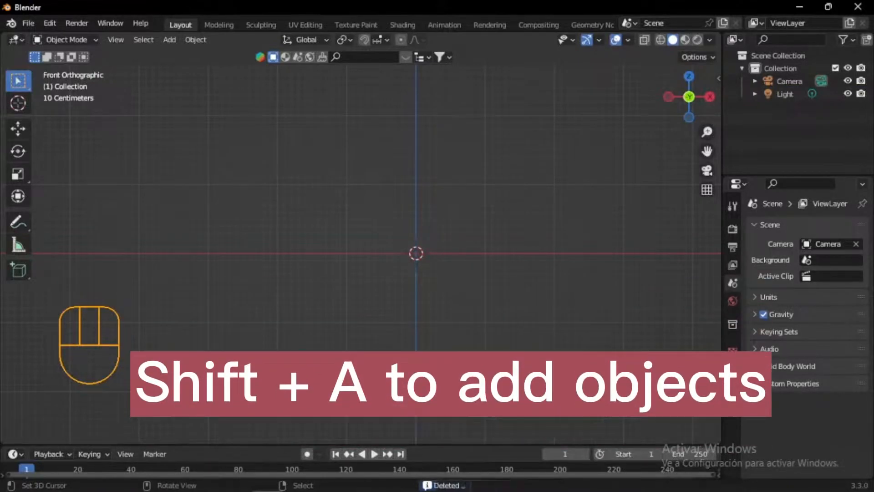
- Add an Ico Sphere mesh at the scene's centre and delete it again
key("shift+a")
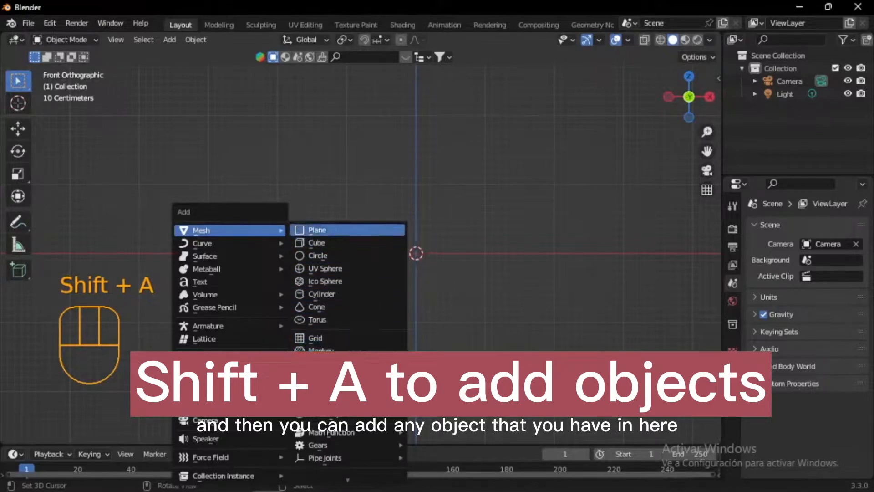
left_click(325, 281)
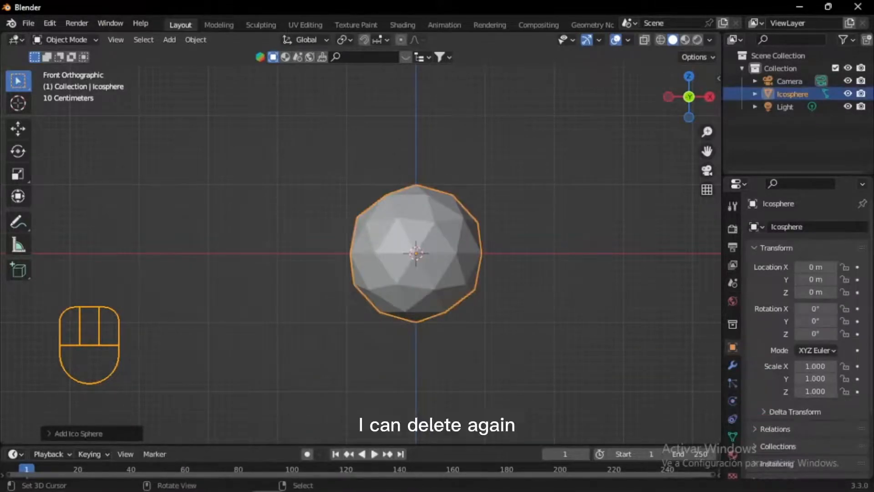
key("Delete")
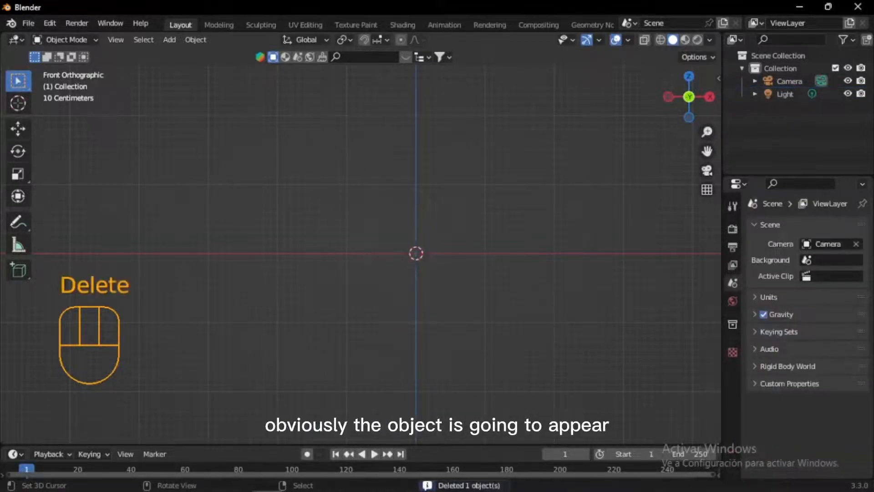
- Place the 3D cursor at several different spots in the front view
left_click(284, 206)
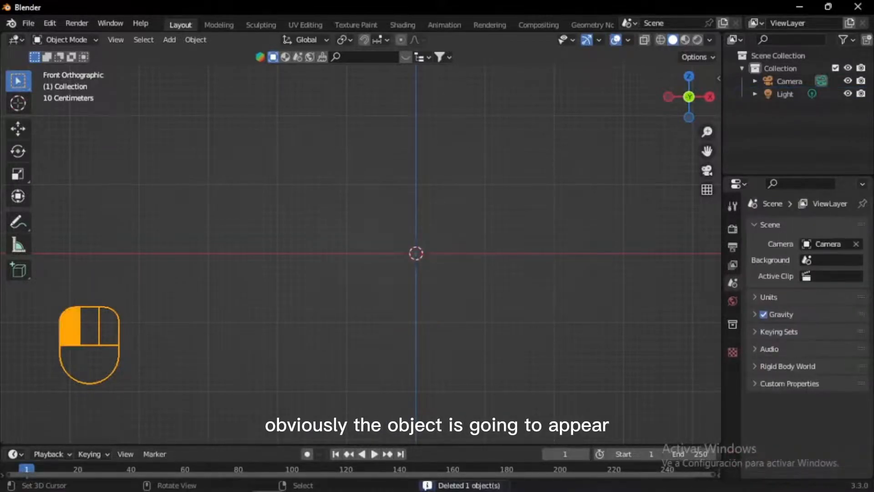
left_click(506, 169)
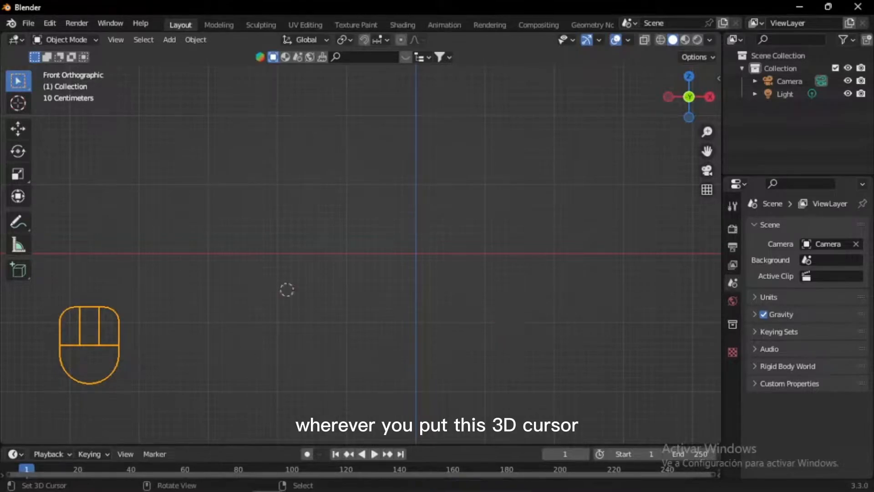
left_click(355, 226)
left_click(422, 238)
left_click(502, 171)
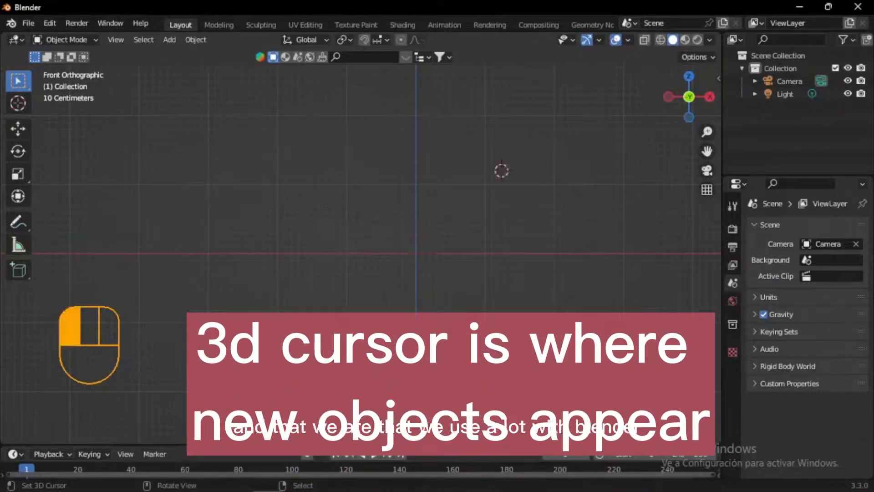
left_click(281, 211)
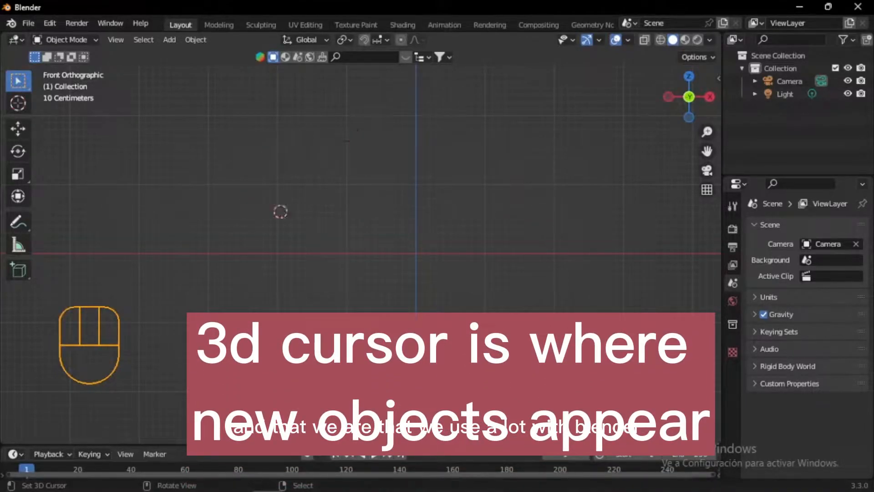
left_click(536, 136)
left_click(407, 254)
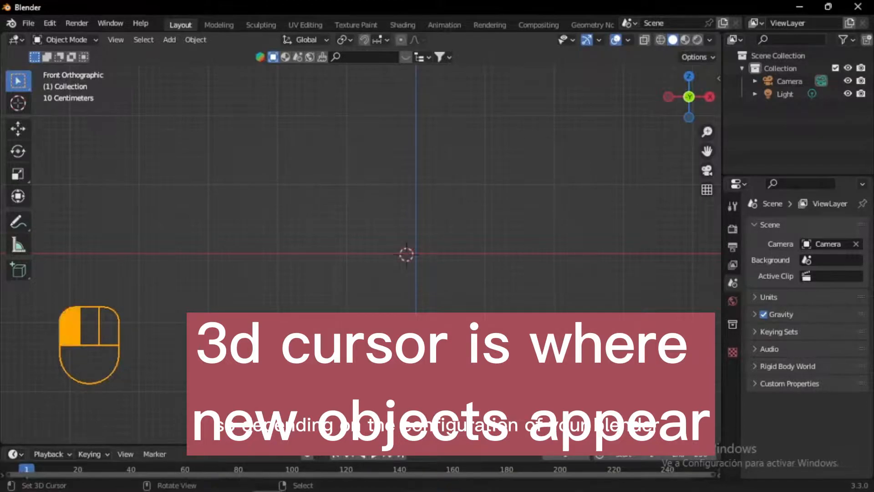
left_click(248, 206)
left_click(388, 201)
left_click(485, 209)
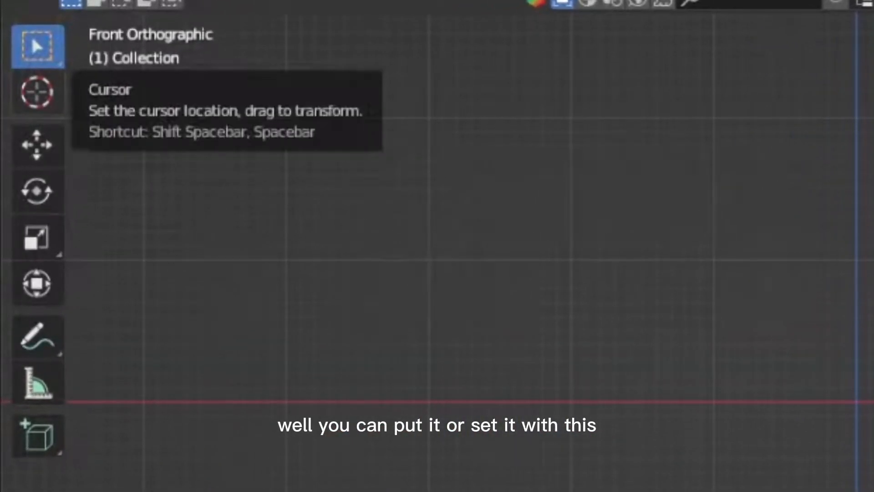
- Place the 3D cursor with the Cursor tool, and again with Select Box active
left_click(37, 92)
left_click(859, 311)
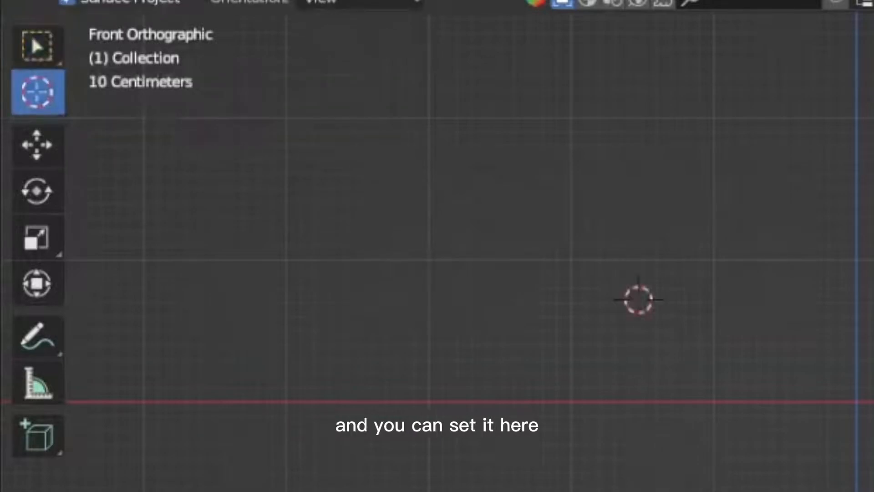
left_click(37, 46)
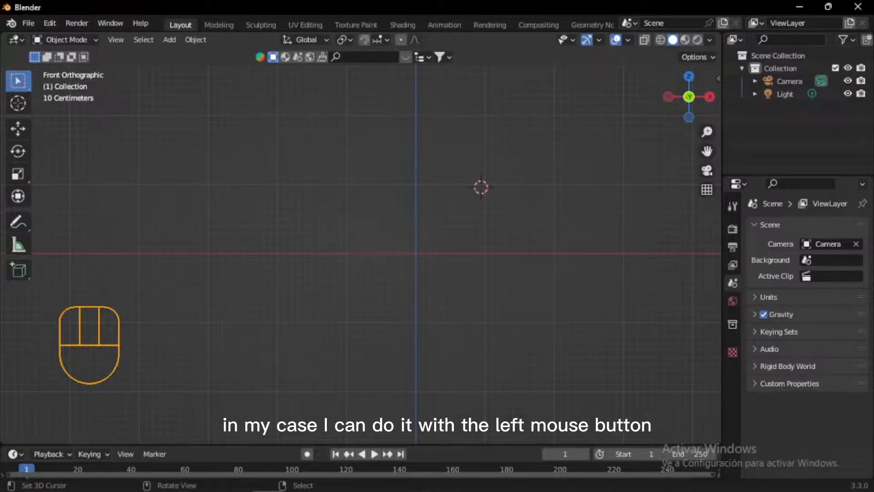
left_click(414, 258)
left_click(241, 268)
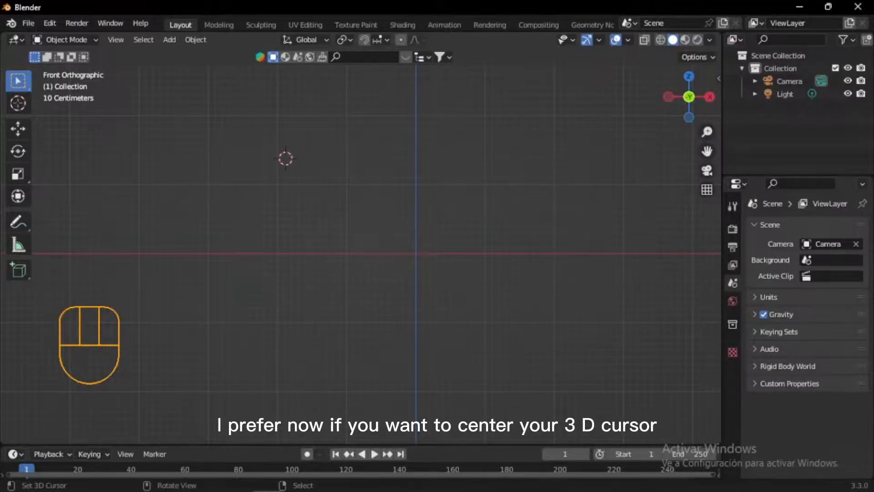
- Center the 3D cursor on the world origin
key("shift")
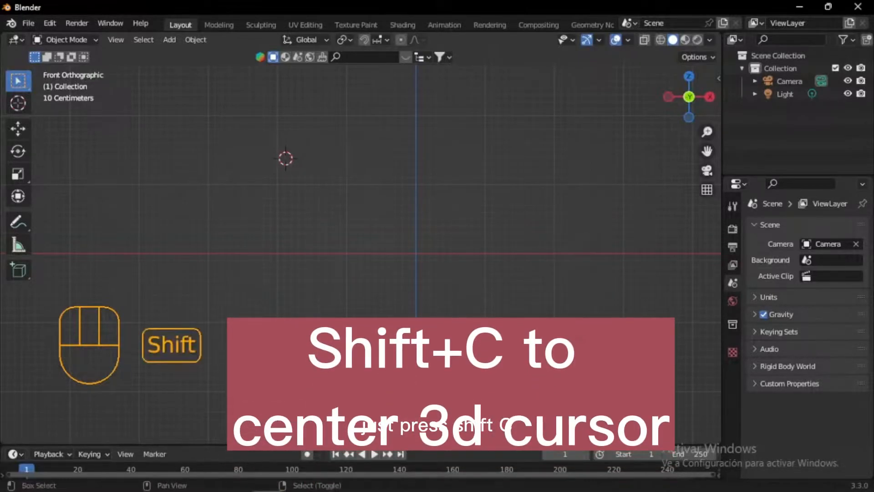
key("shift+c")
middle_click_drag(500, 191, 644, 91, "shift")
scroll(494, 274, "up", 3)
middle_click_drag(494, 274, 396, 281, "shift")
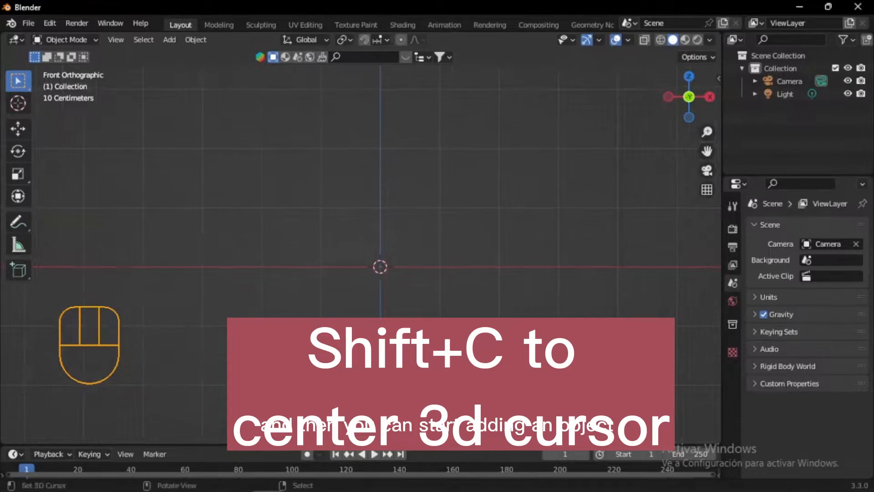
- Add a cube mesh at the centered 3D cursor
key("shift+a")
mouse_move(346, 230)
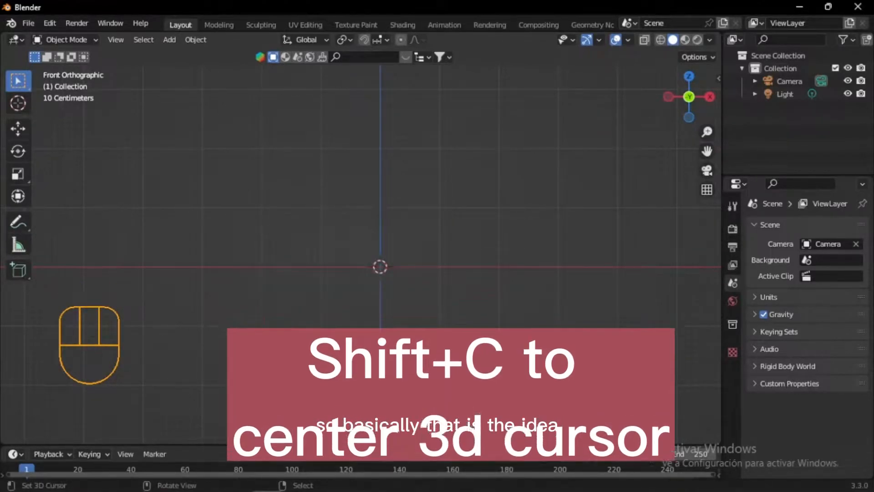
key("shift+a")
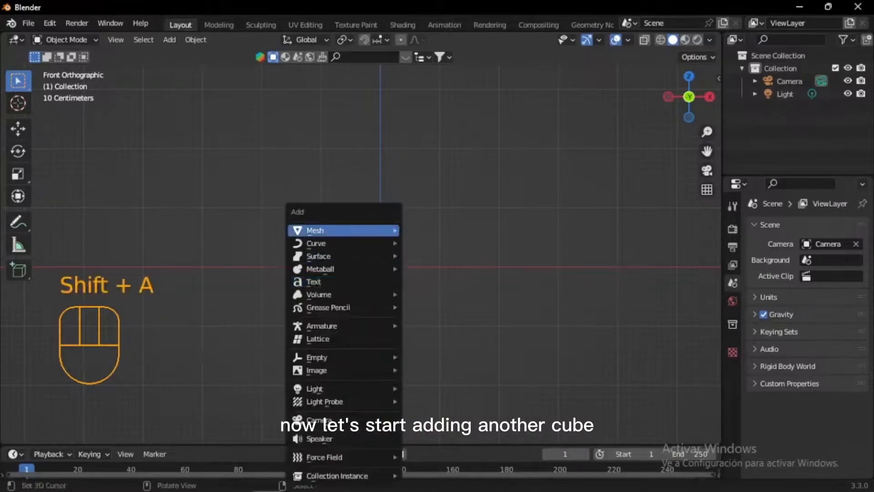
left_click(430, 243)
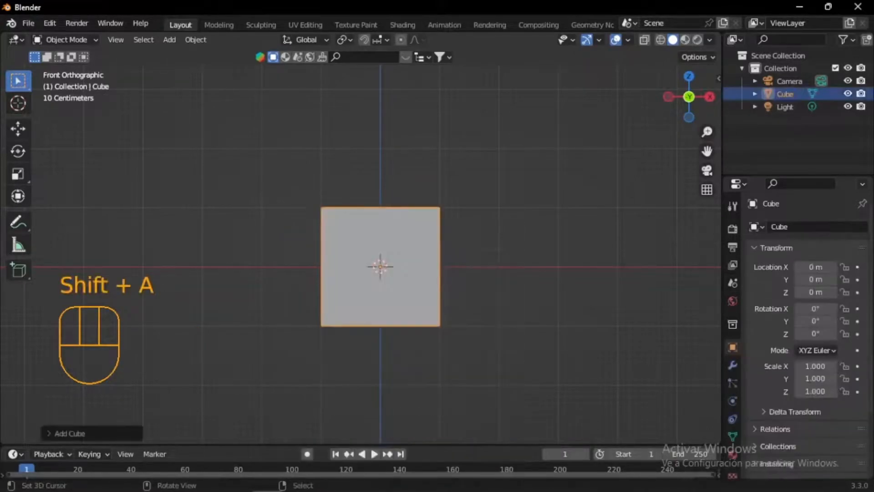
middle_click_drag(430, 242, 477, 151)
middle_click_drag(455, 205, 420, 167, "ctrl")
key("alt+Tab")
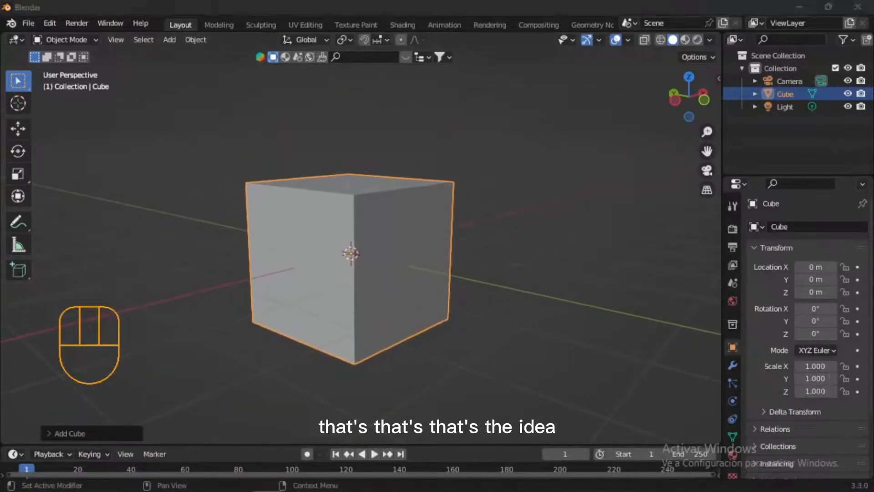
mouse_move(401, 236)
middle_mouse_down()
mouse_move(382, 264)
mouse_move(427, 237)
mouse_move(410, 251)
middle_mouse_up()
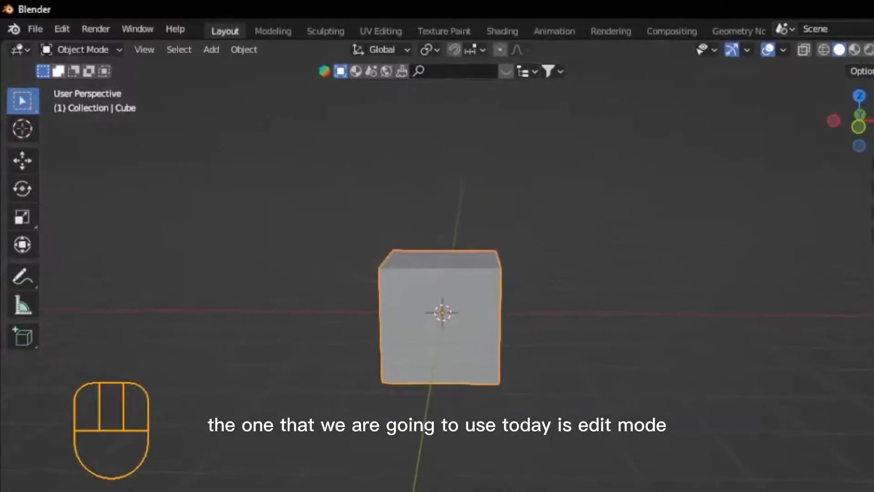
- Toggle the cube between Object Mode and Edit Mode
left_click(82, 49)
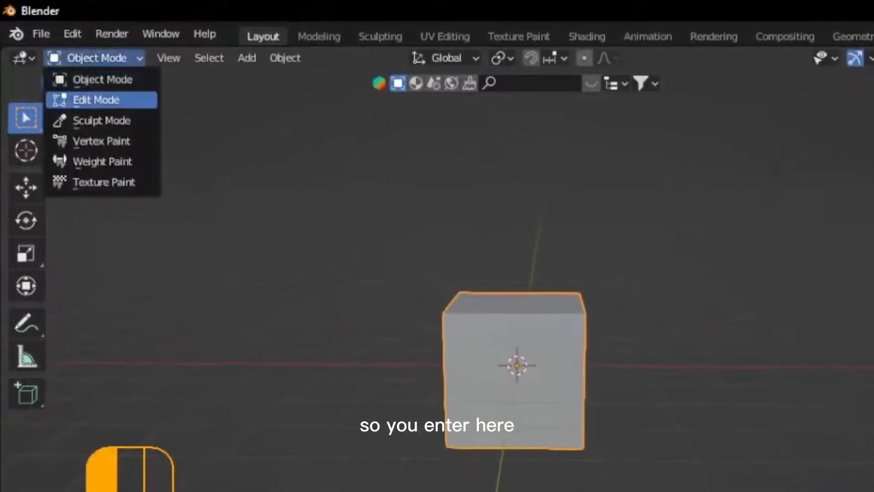
left_click(102, 104)
key("Tab")
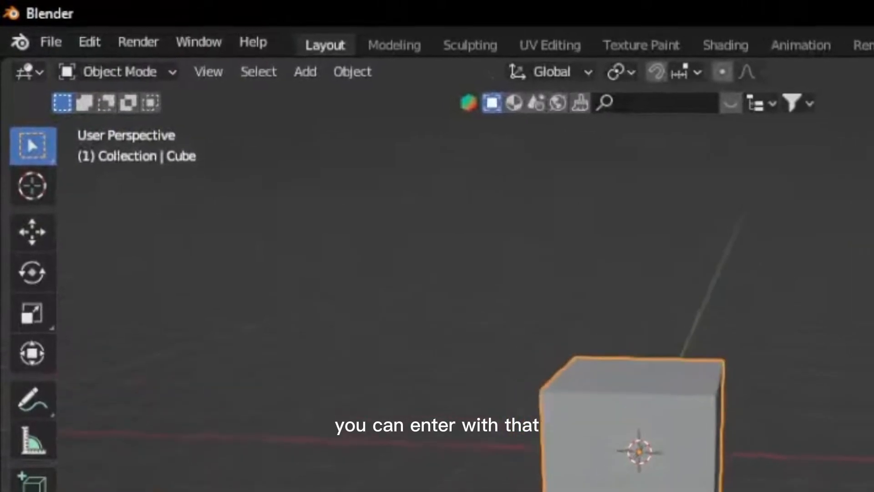
key("Tab")
key("Tab")
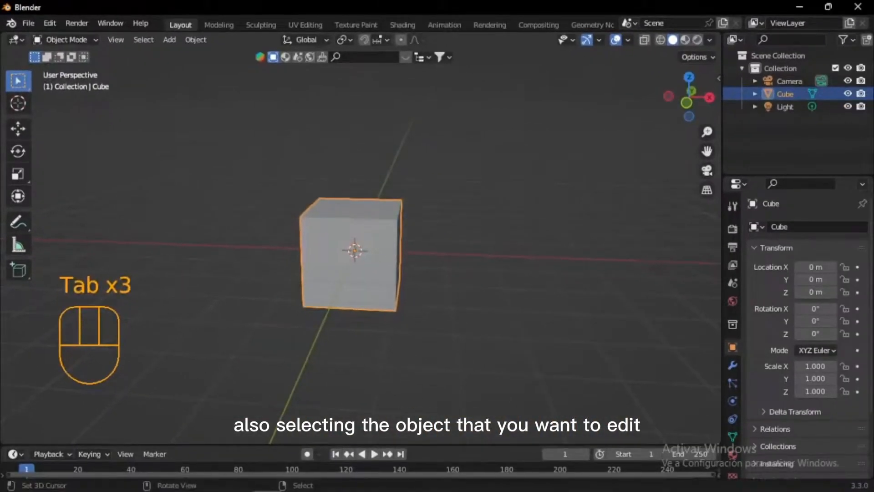
- Put the selected cube into Edit Mode
left_click(66, 40)
left_click(66, 68)
middle_click_drag(255, 205, 237, 214)
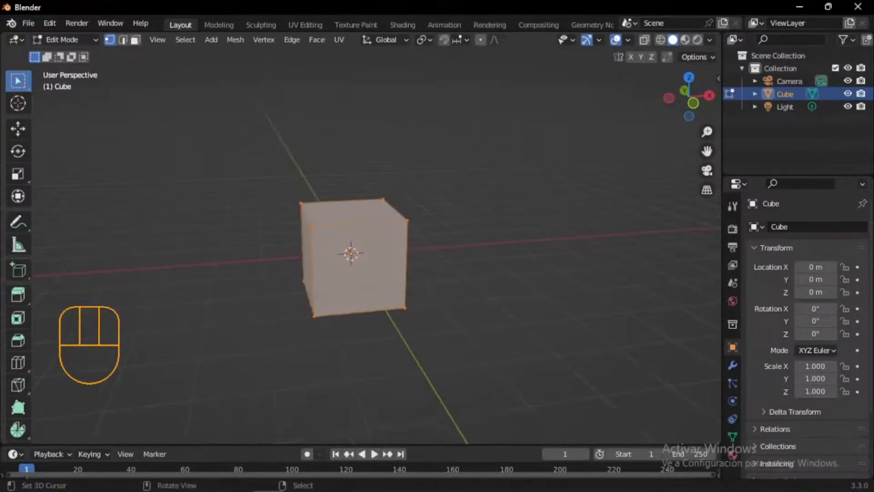
key("Tab")
key("Tab")
middle_click_drag(237, 214, 255, 213)
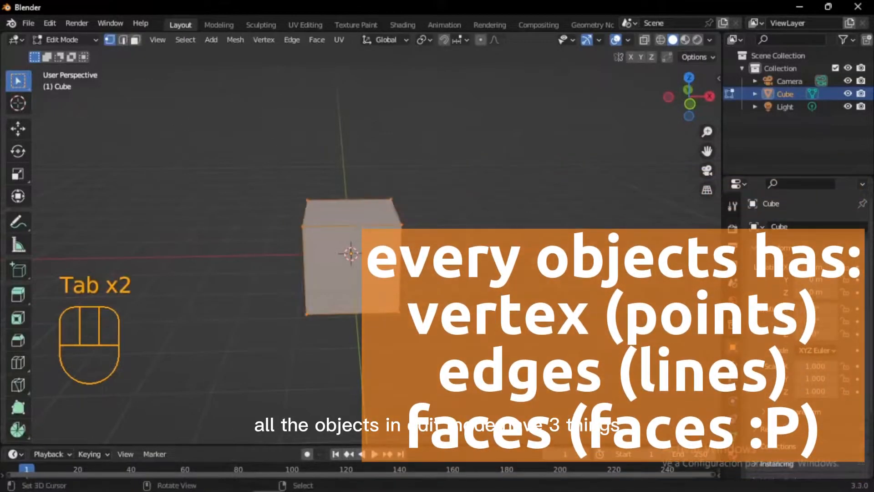
- Change the mesh selection mode from vertices through edges to faces
left_click(110, 40)
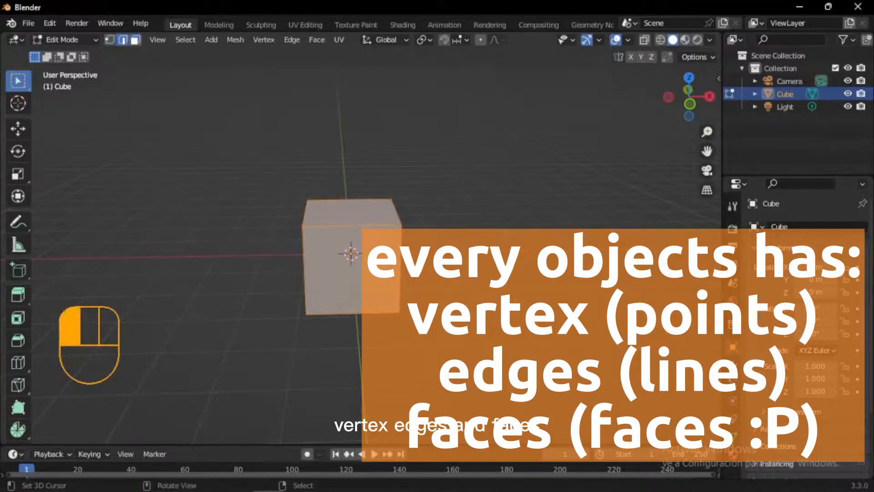
middle_click_drag(236, 214, 192, 214)
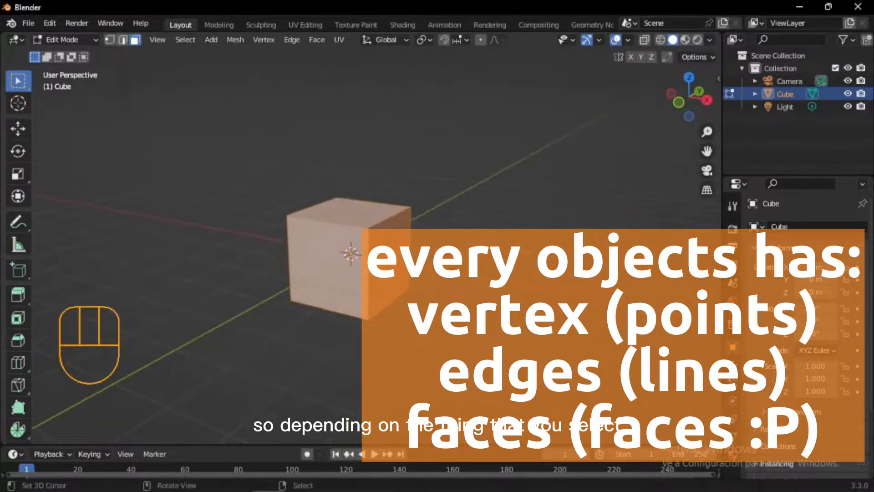
middle_click_drag(254, 214, 228, 215)
- Select individual side and top faces of the cube one after another
right_click(382, 259)
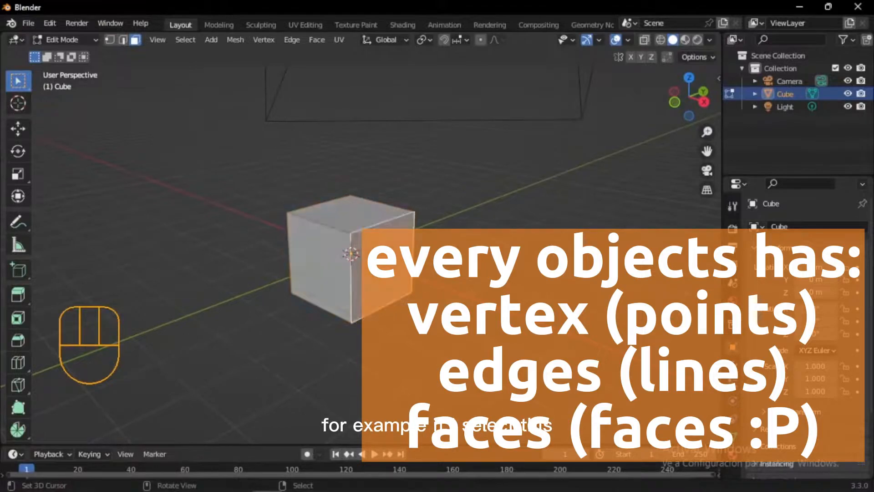
right_click(319, 260)
right_click(350, 213)
middle_click_drag(364, 228, 314, 209)
right_click(348, 258)
middle_click_drag(364, 255, 474, 268)
right_click(407, 264)
right_click(371, 286)
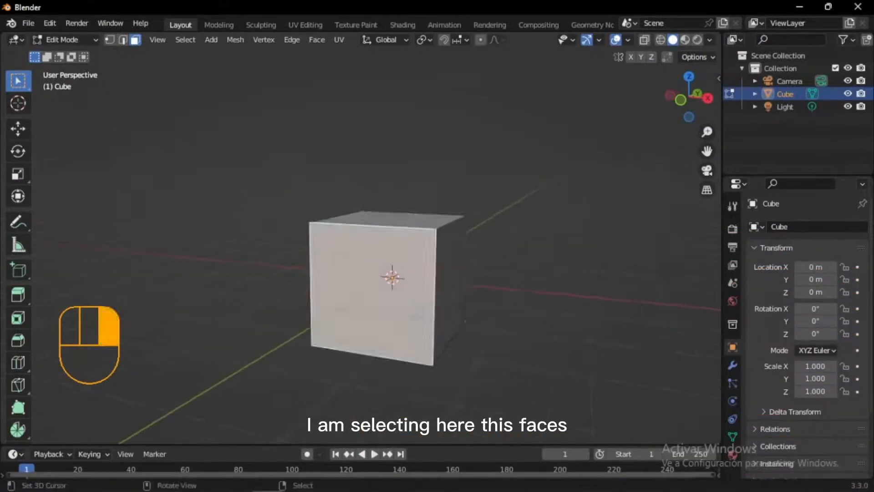
middle_click_drag(373, 273, 375, 281)
right_click(387, 213)
right_click(387, 213)
- Switch to edge selection and select a front top edge followed by a front vertical edge of the cube
left_click(123, 40)
right_click(374, 230)
right_click(436, 298)
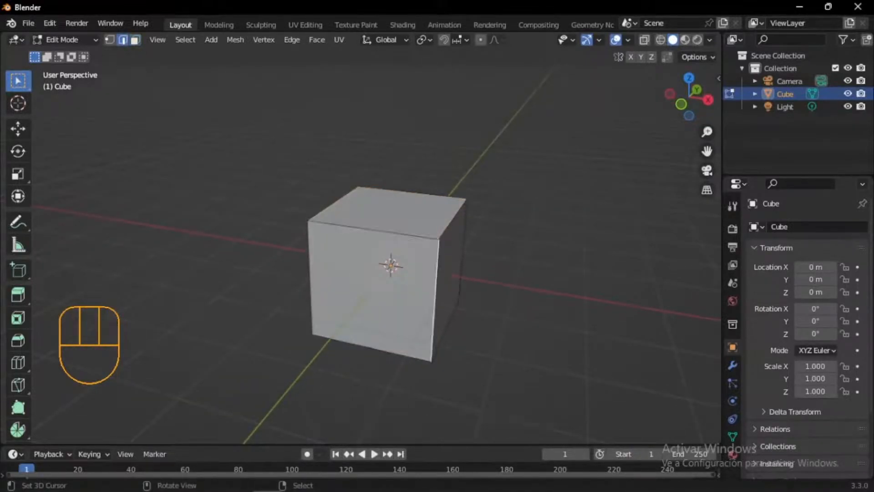
- Try moving the cube's front top edge along the Z axis, and a front top corner vertex in vertex selection mode
key("g")
key("z")
key("Escape")
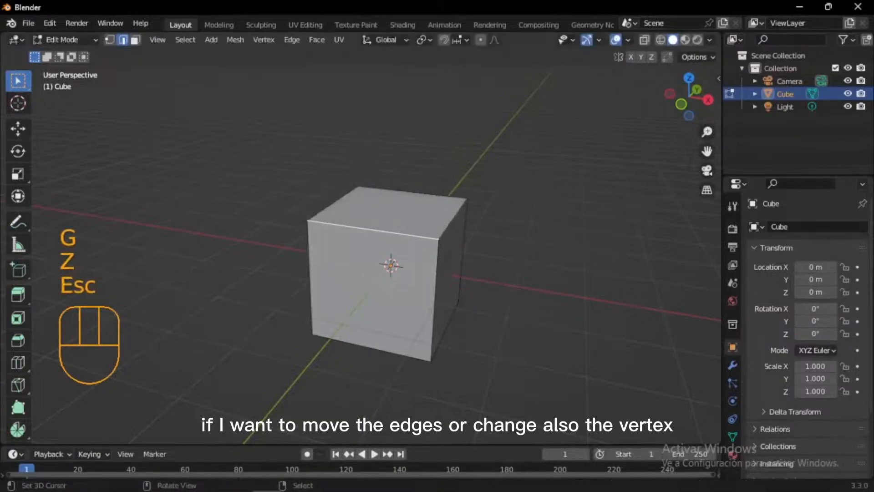
left_click(110, 40)
right_click(438, 239)
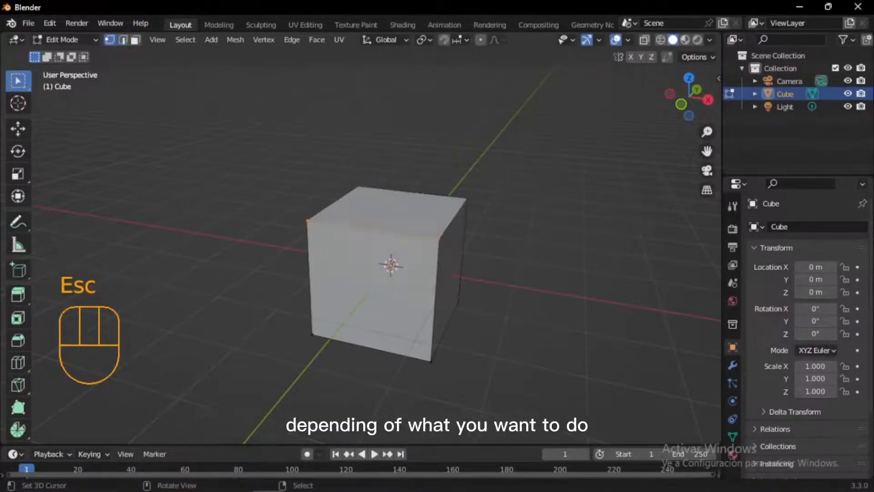
key("g")
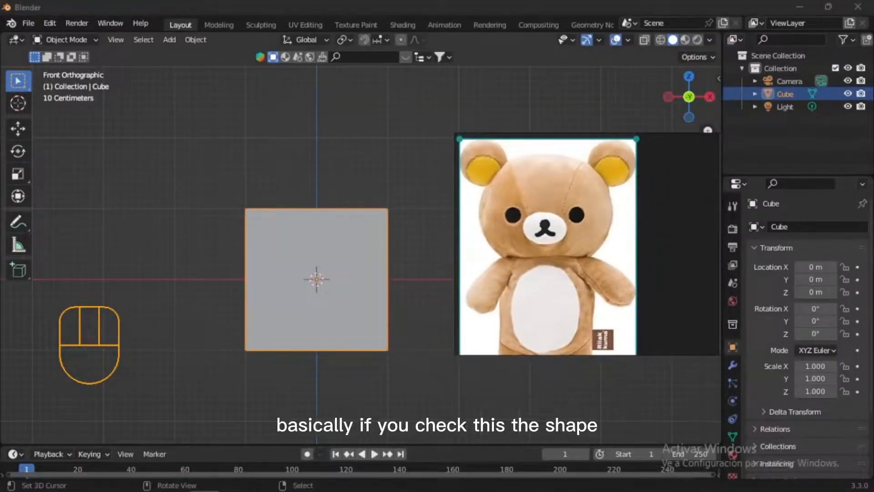
- Add a Subdivision Surface modifier to the cube and set its viewport levels to 2
left_click(18, 222)
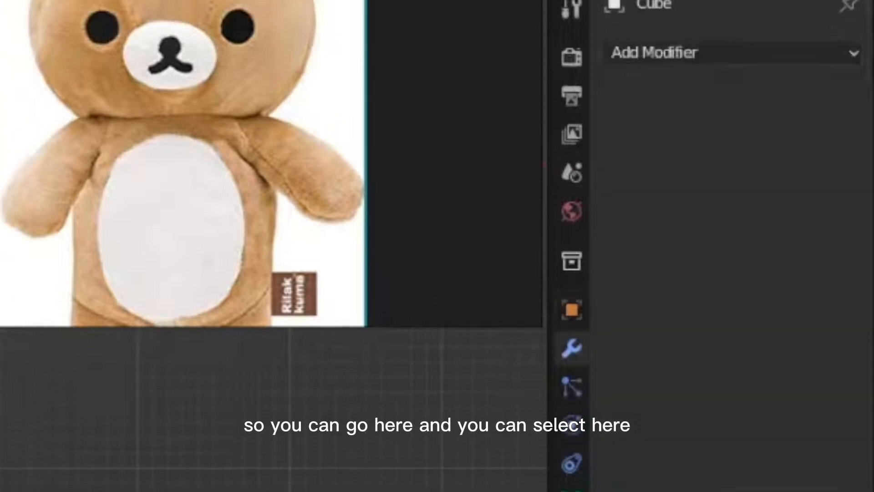
left_click(572, 291)
left_click(728, 95)
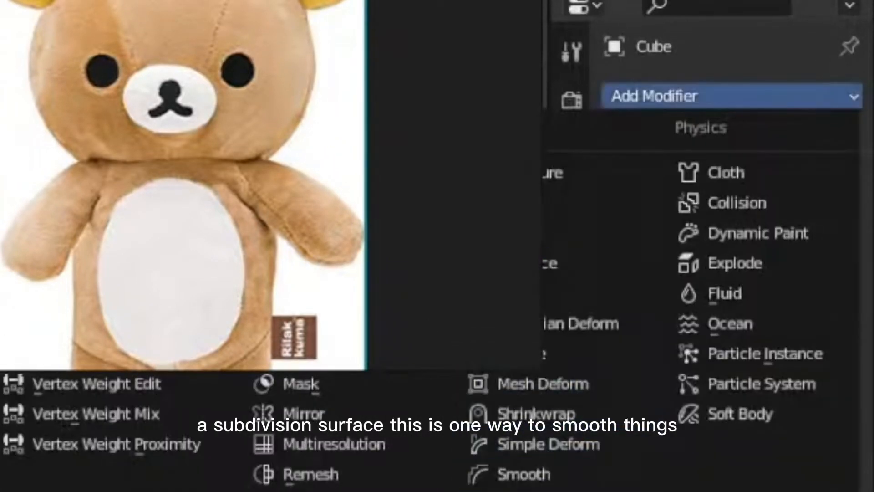
left_click(325, 491)
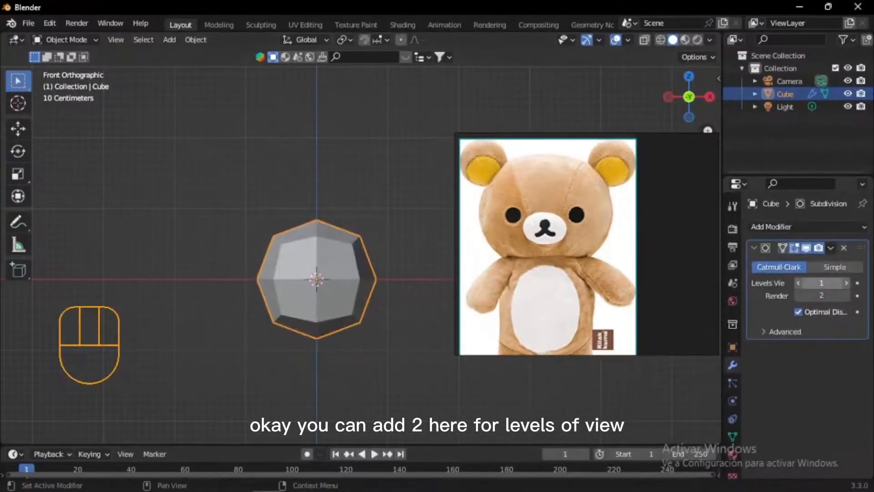
left_click(846, 283)
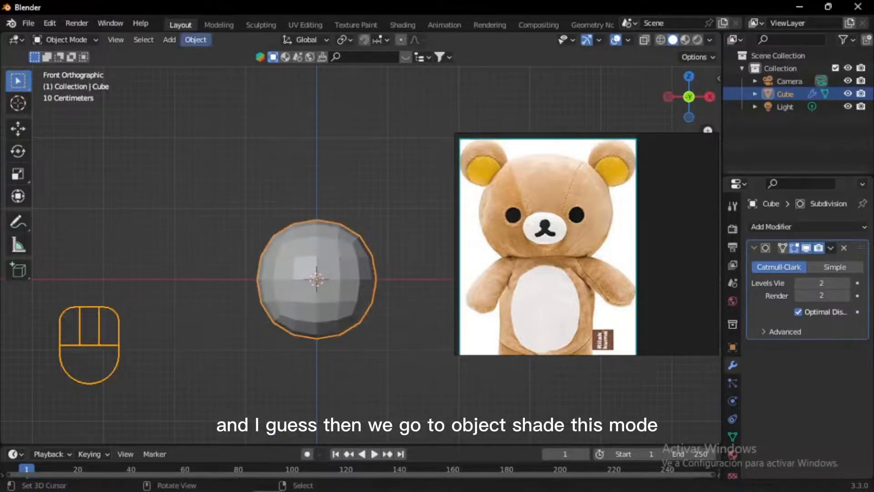
- Apply Shade Smooth to the subdivided cube
left_click(196, 40)
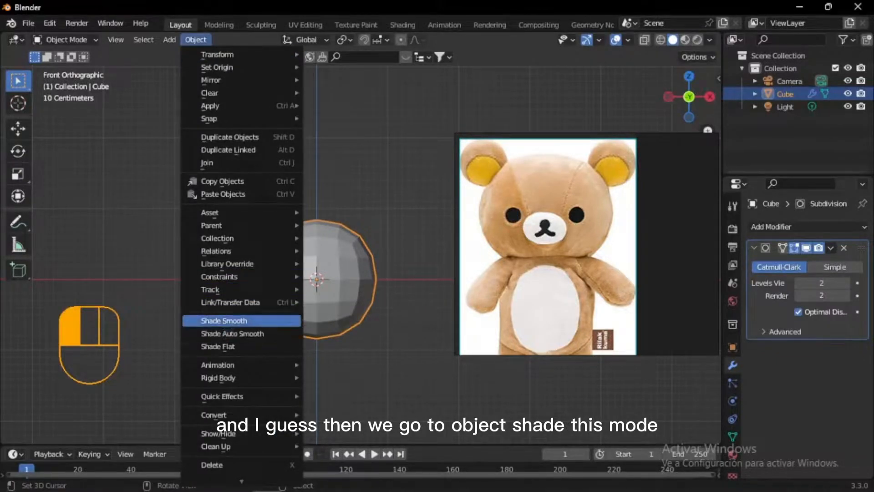
left_click(224, 320)
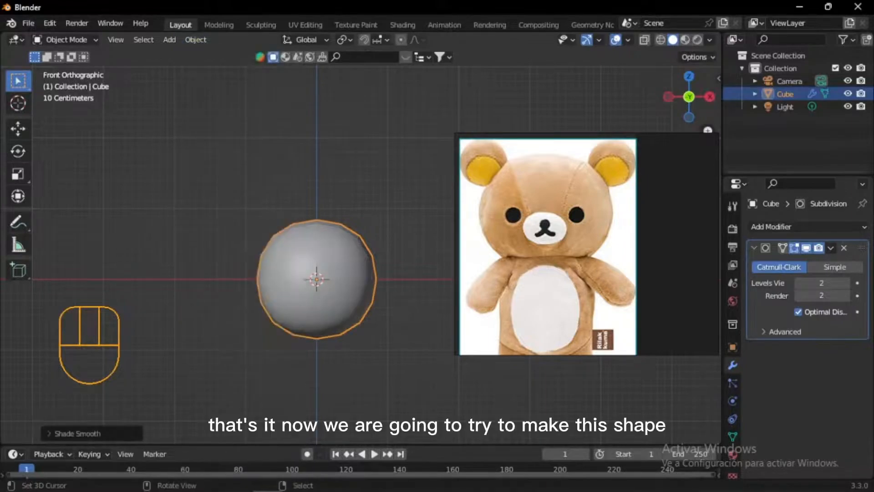
key("shift")
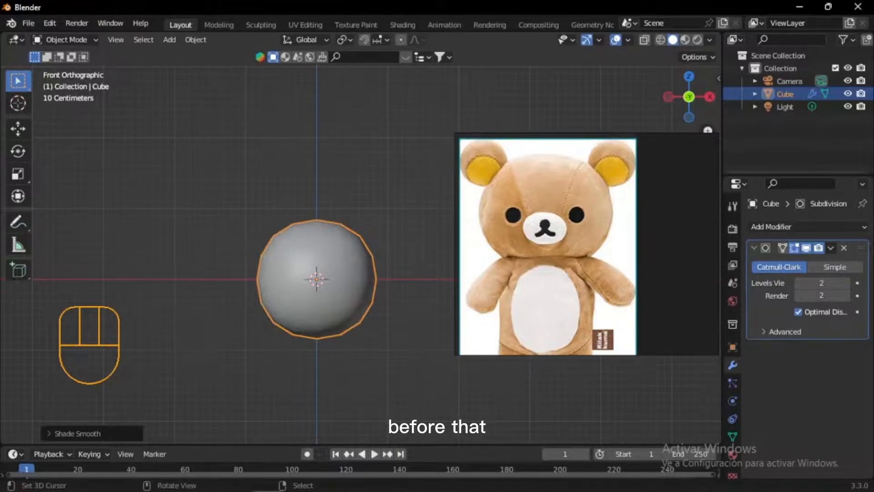
- Switch the cube repeatedly between Object Mode and Edit Mode to compare the smoothed shape with its mesh cage
key("Tab")
key("Tab")
key("Tab")
key("Tab")
key("Tab")
key("Tab")
key("Tab")
key("Tab")
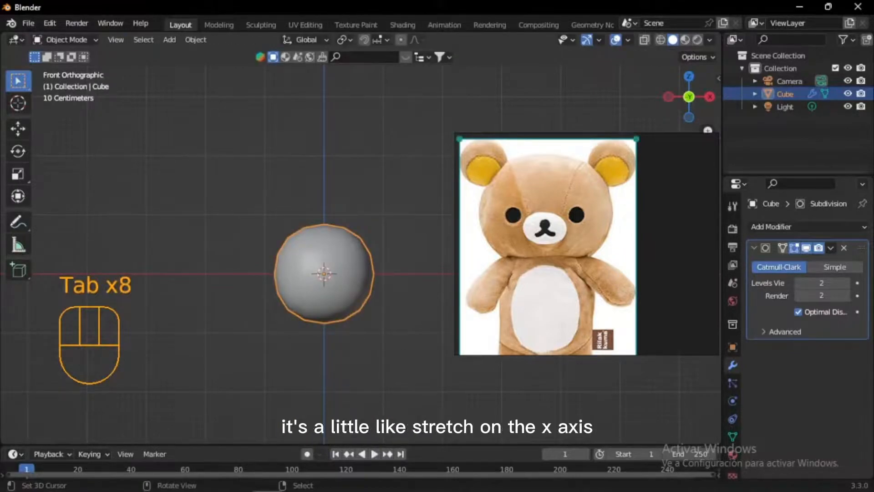
- Put the cube into Edit Mode with face selection, select its positive X side face and enable X mirror symmetry
scroll(361, 248, "up", 3)
middle_click_drag(360, 248, 351, 228, "shift")
key("Tab")
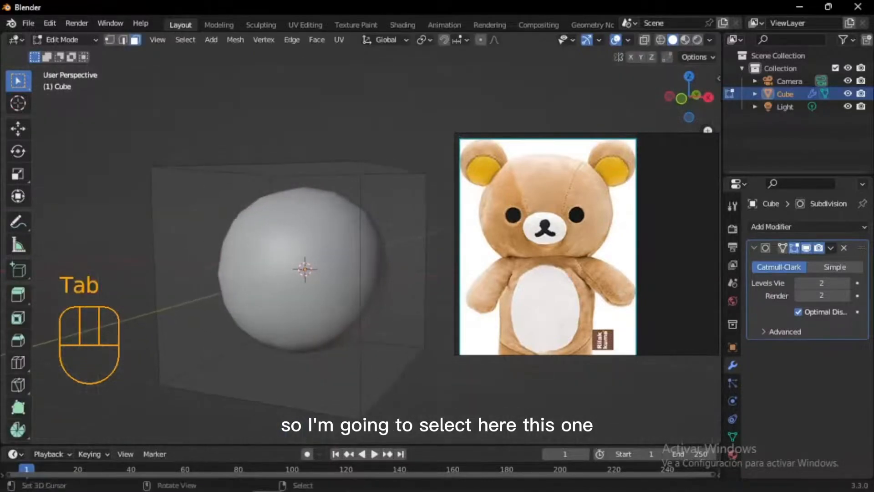
key("3")
right_click(392, 282)
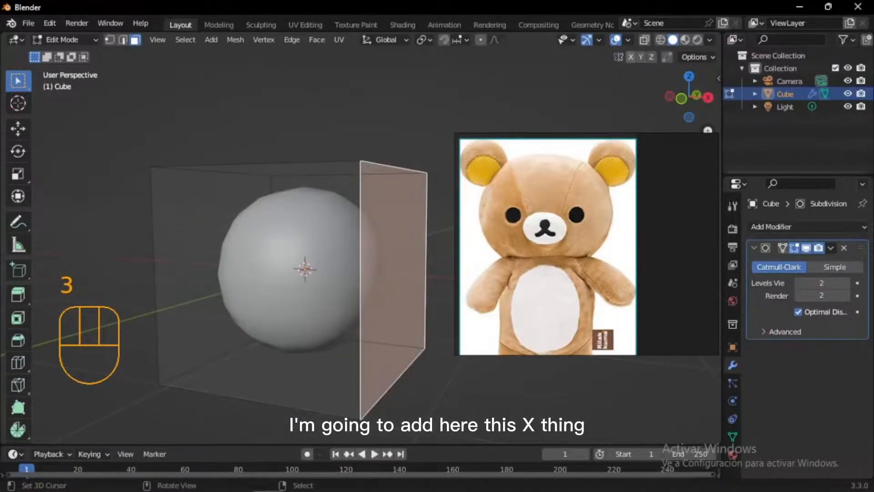
middle_click_drag(351, 227, 326, 227)
key("g")
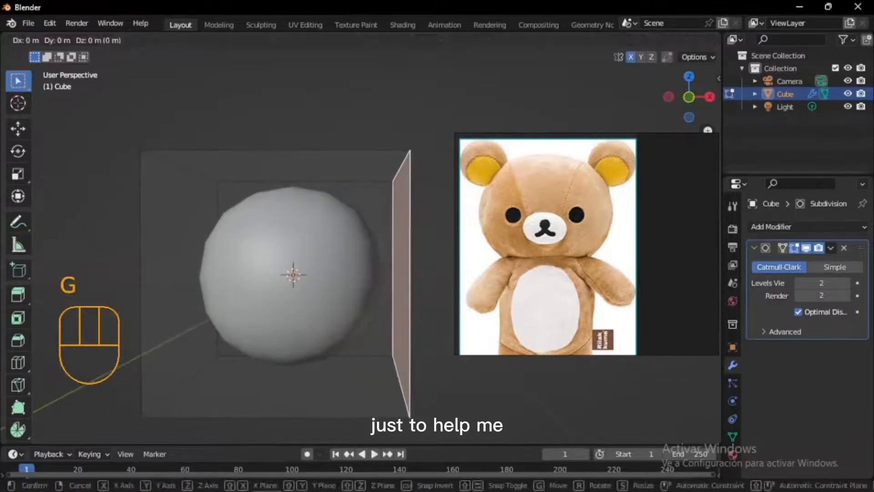
key("x")
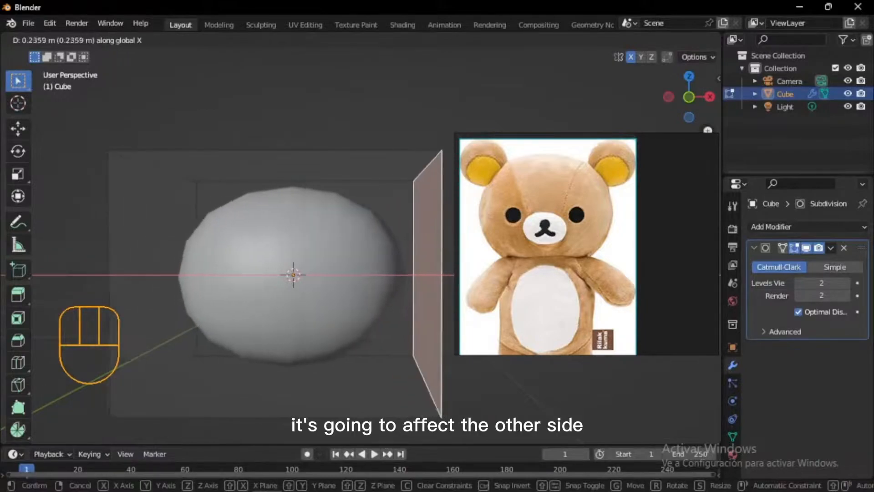
key("Escape")
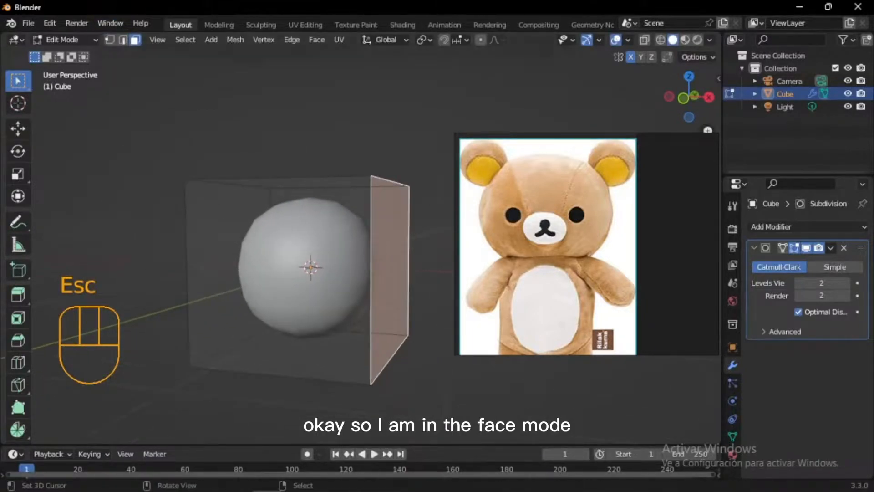
middle_click_drag(364, 273, 381, 274)
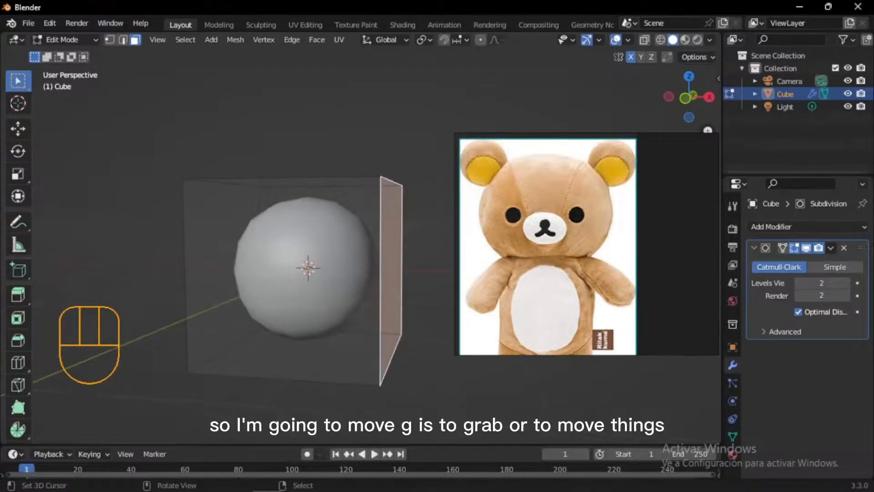
key("g")
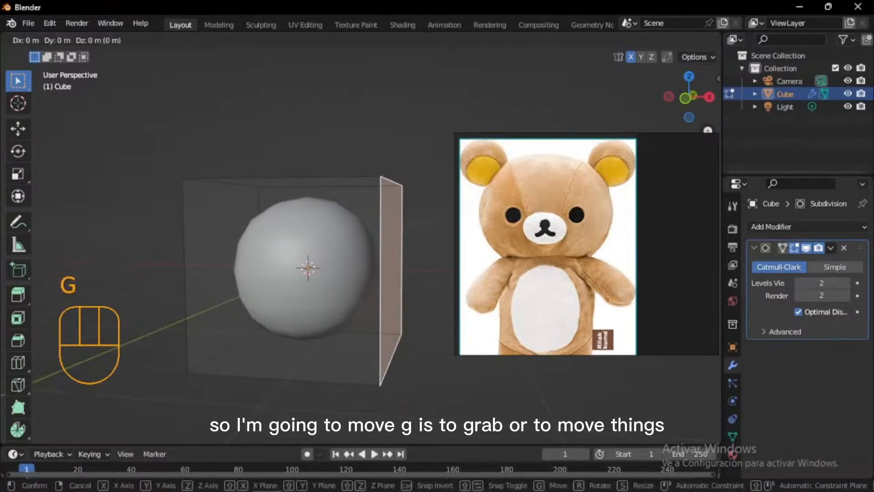
key("Escape")
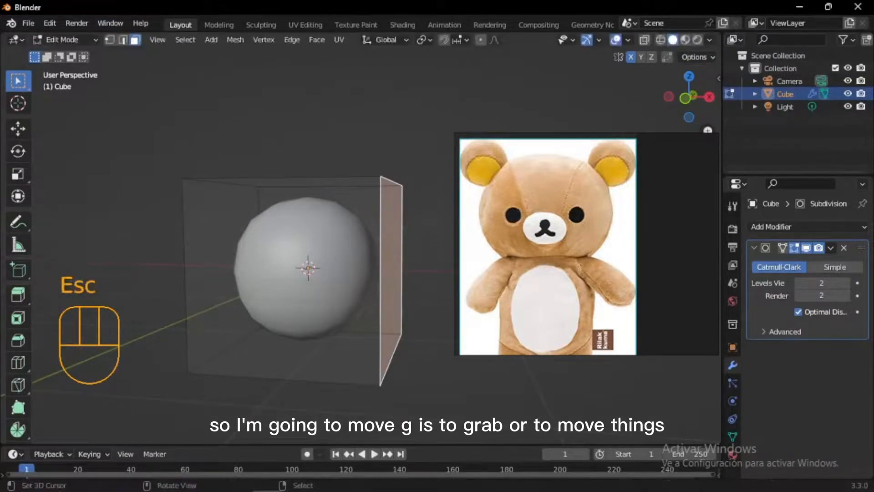
key("g")
key("x")
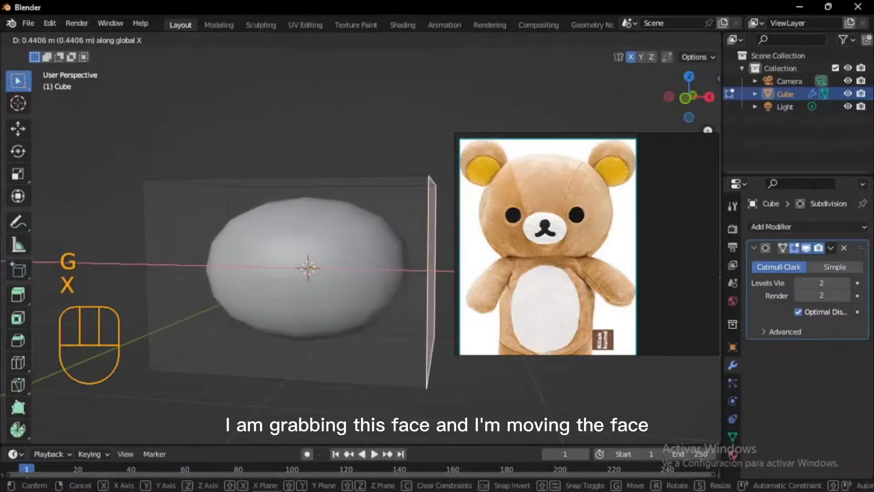
key("Escape")
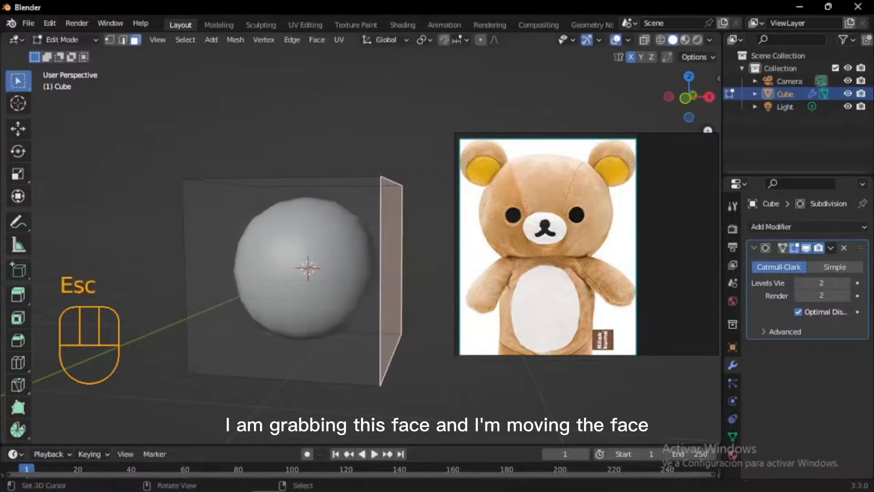
- Reselect the cube's positive X side face and move it outward along the X axis to widen the head shape symmetrically
right_click(283, 279)
right_click(392, 275)
right_click(346, 277)
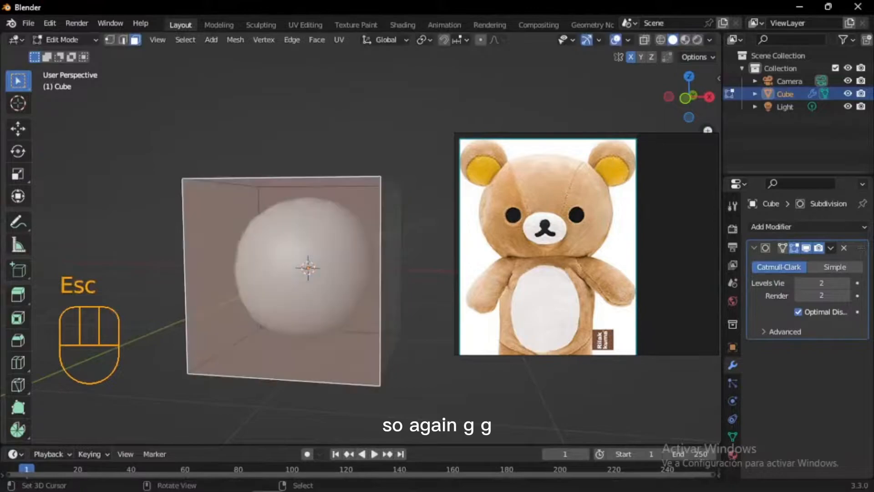
right_click(391, 275)
key("g")
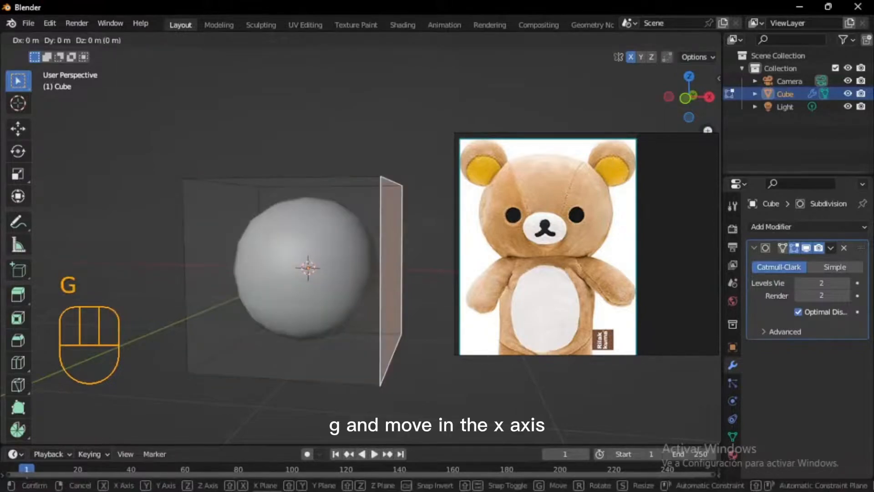
key("x")
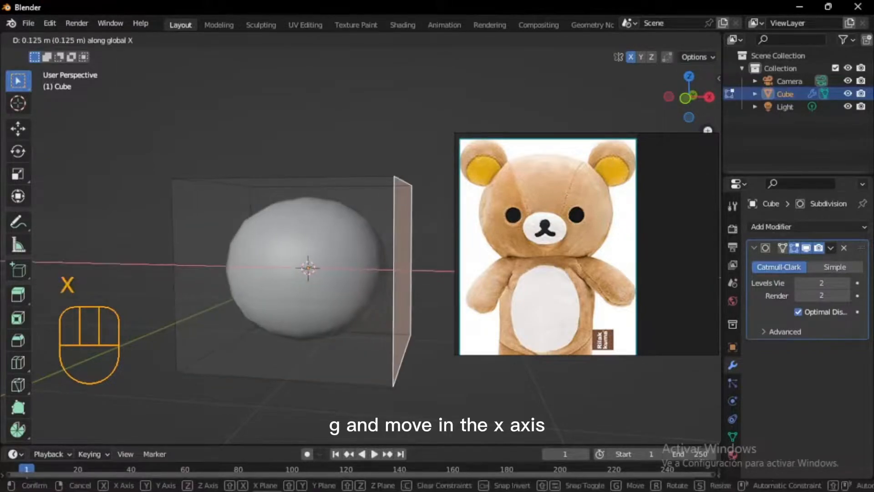
left_click(428, 275)
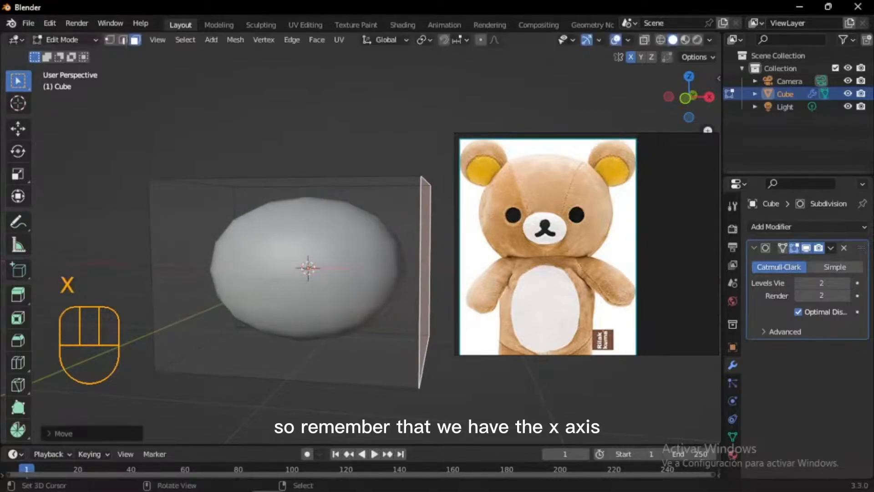
- Try moving the selected side face along the Z axis and along the Y axis
key("KP_1")
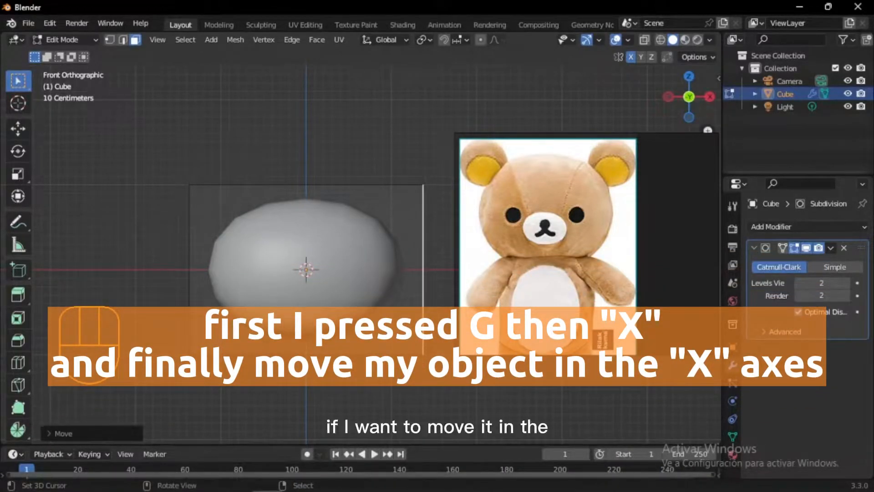
key("g")
key("z")
key("Escape")
middle_click_drag(355, 205, 309, 204)
right_click(419, 255)
middle_click_drag(410, 255, 451, 255)
key("g")
key("z")
key("Escape")
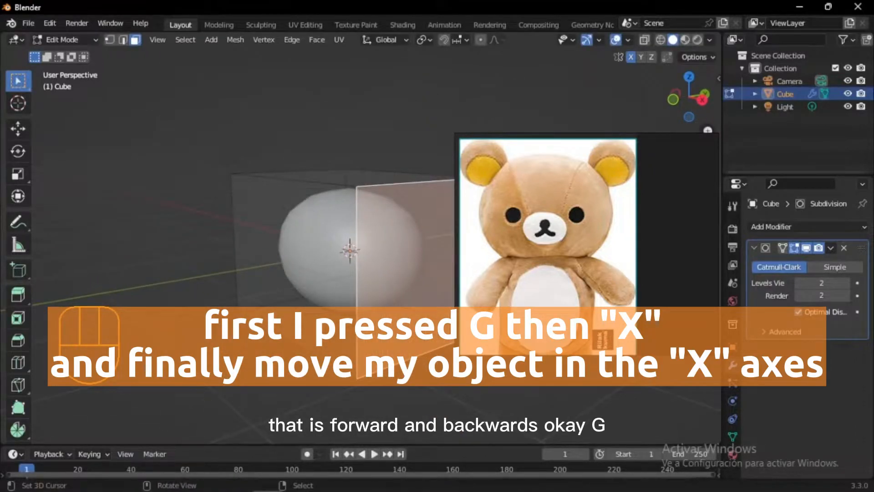
key("g")
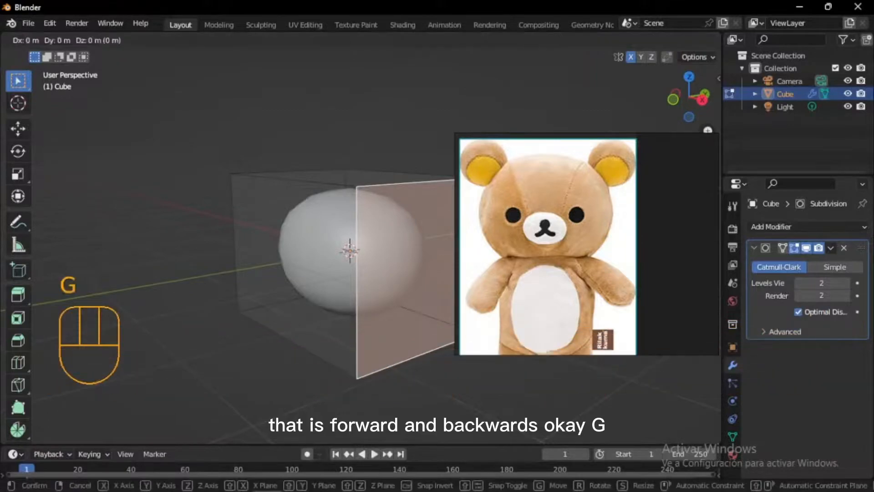
key("y")
key("Escape")
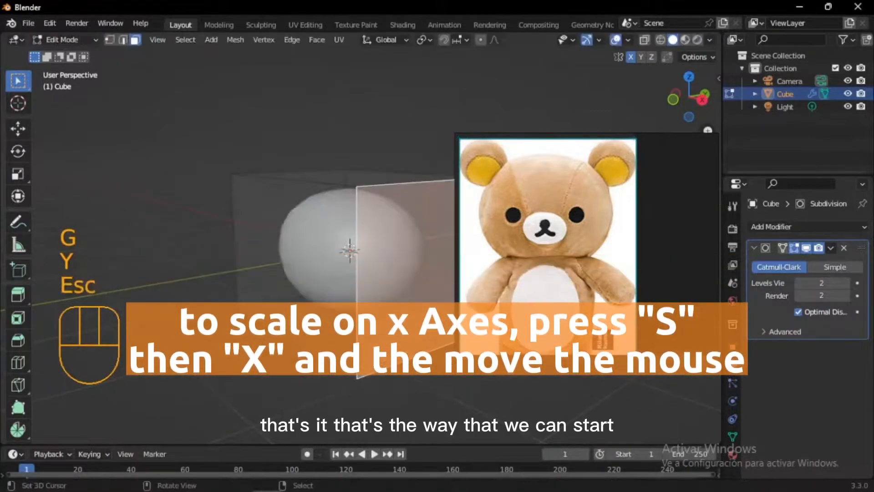
- In front view, scale the selected side face up uniformly by a factor of about 1.10
key("KP_1")
scroll(322, 261, "down", 2)
middle_click_drag(322, 261, 312, 251, "shift")
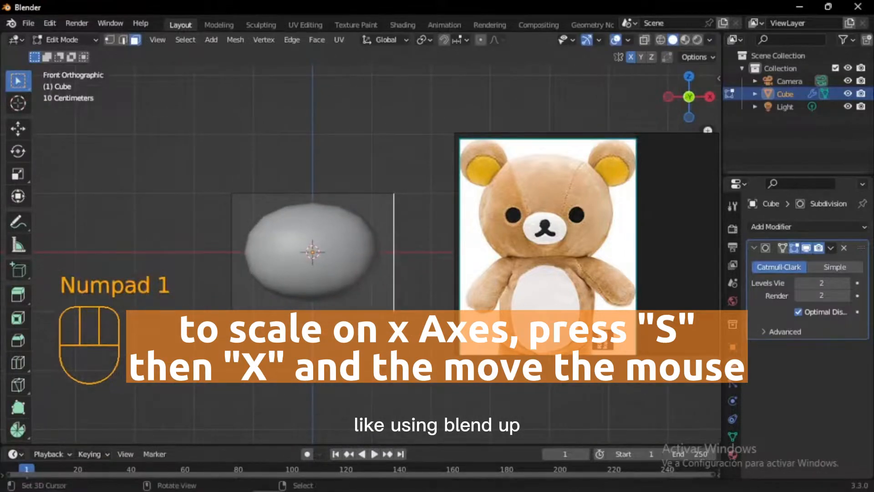
middle_click_drag(313, 252, 266, 235)
key("KP_1")
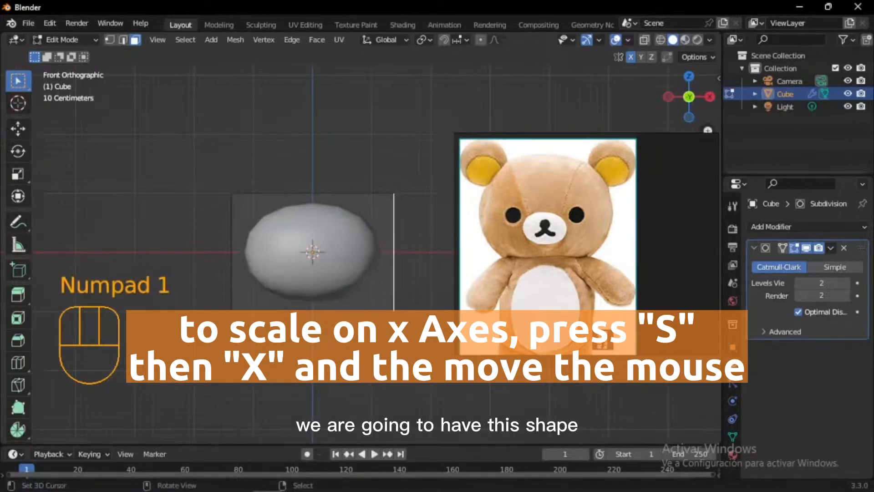
key("s")
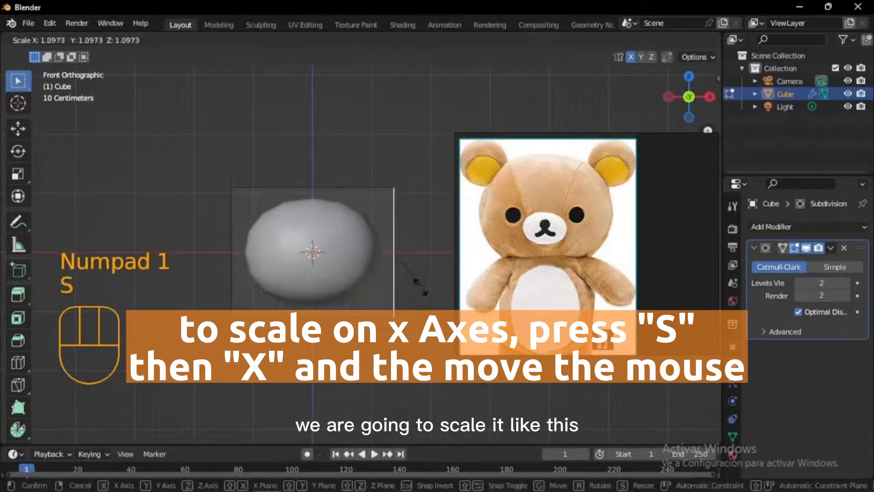
left_click(426, 291)
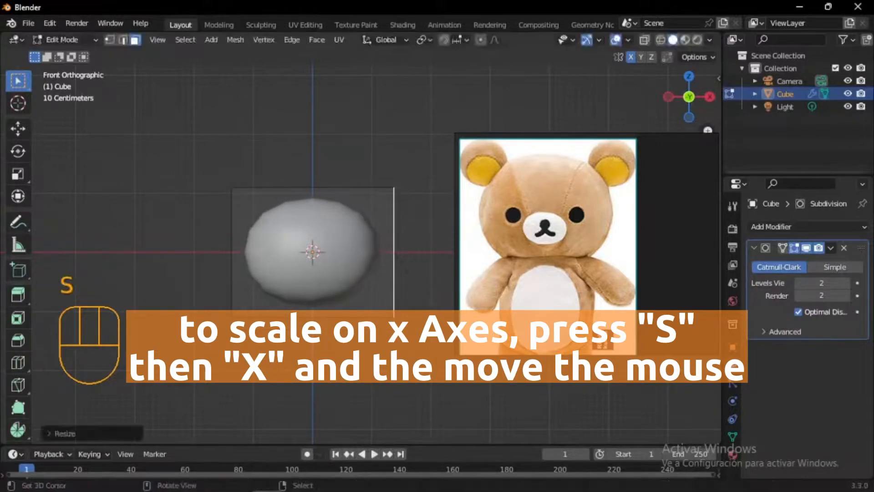
key("s")
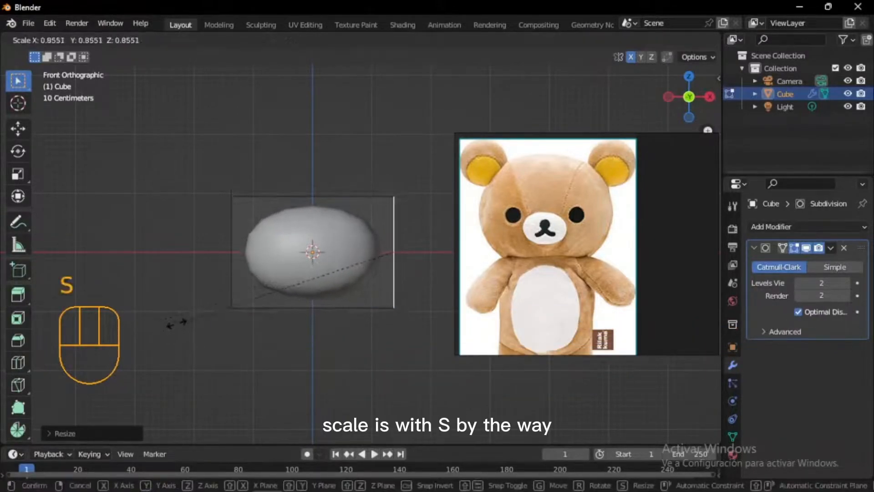
key("Escape")
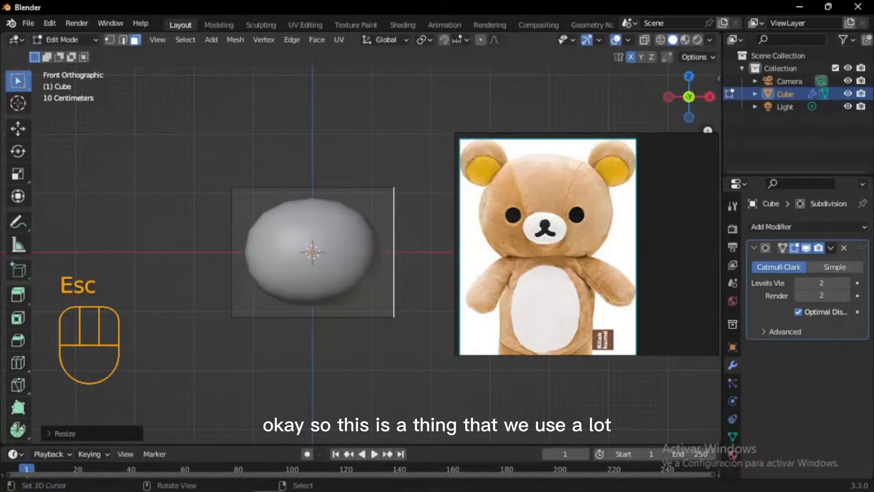
- Add a centred vertical loop cut that divides the head into left and right halves
key("ctrl")
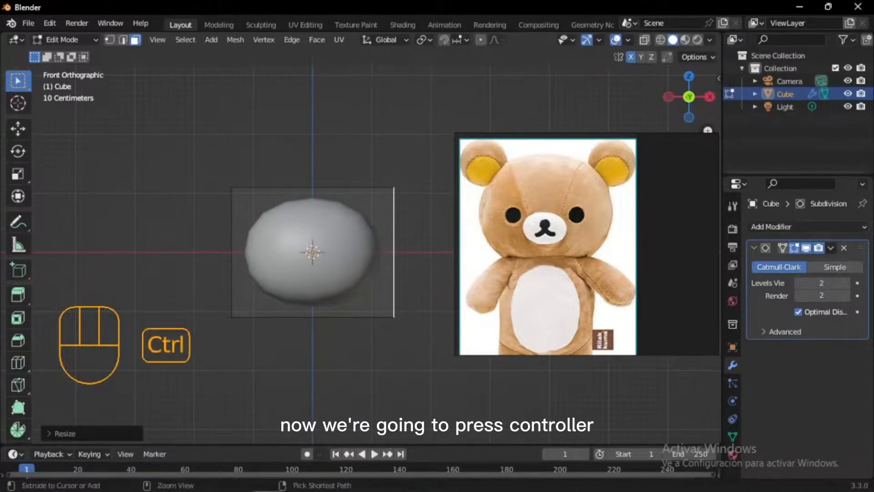
key("ctrl+r")
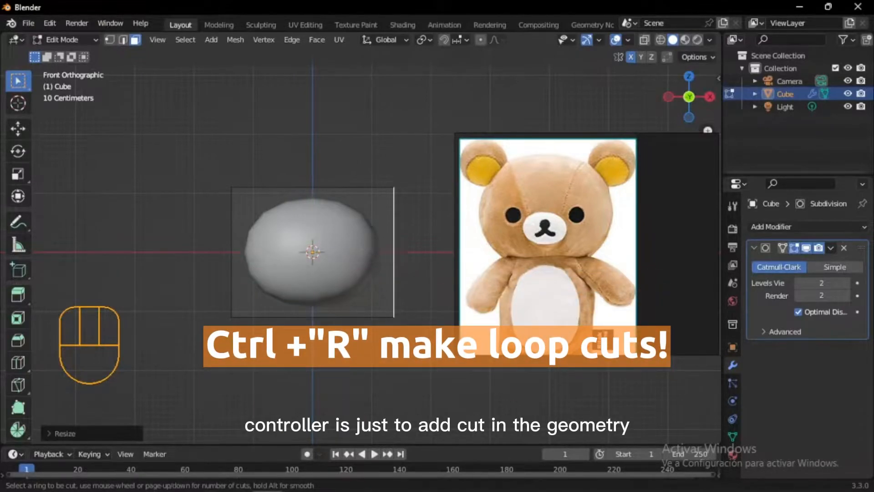
left_click(340, 193)
left_click(340, 193)
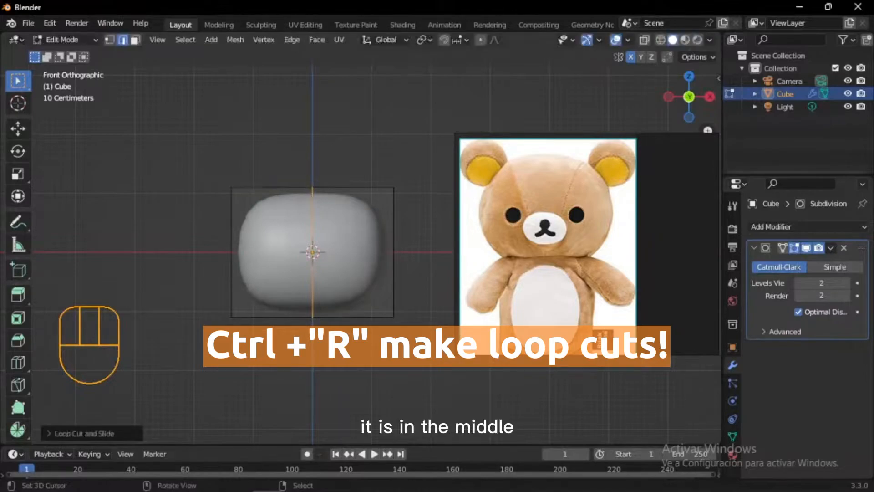
middle_click_drag(339, 196, 304, 226)
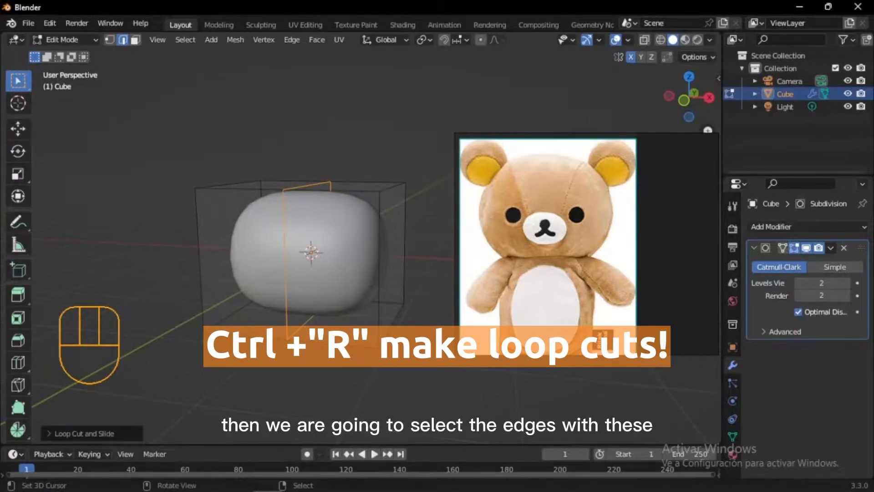
- Select the upper edges on both X sides of the head and scale them inward along X to about 0.87
right_click(393, 188)
right_click(228, 185, "shift")
middle_click_drag(229, 187, 244, 187)
key("s")
key("x")
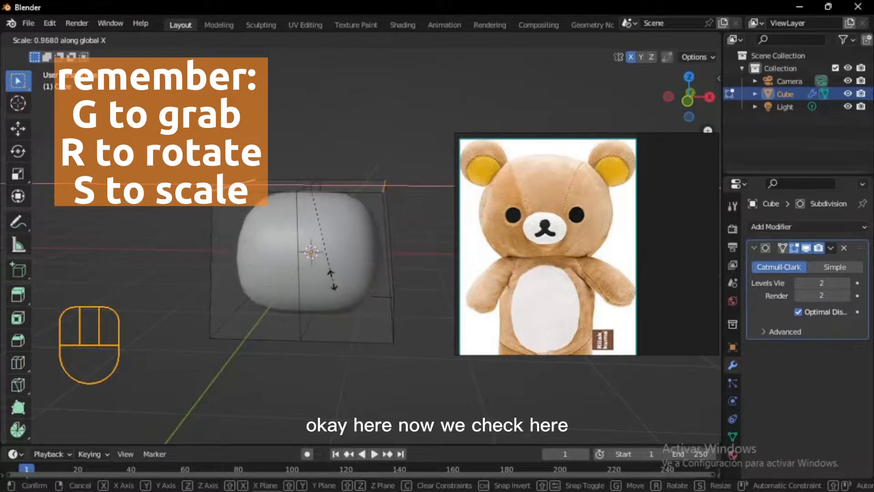
left_click(332, 280)
middle_click_drag(332, 280, 215, 286)
- Add a centred loop cut around the head that divides it into front and back halves
key("ctrl")
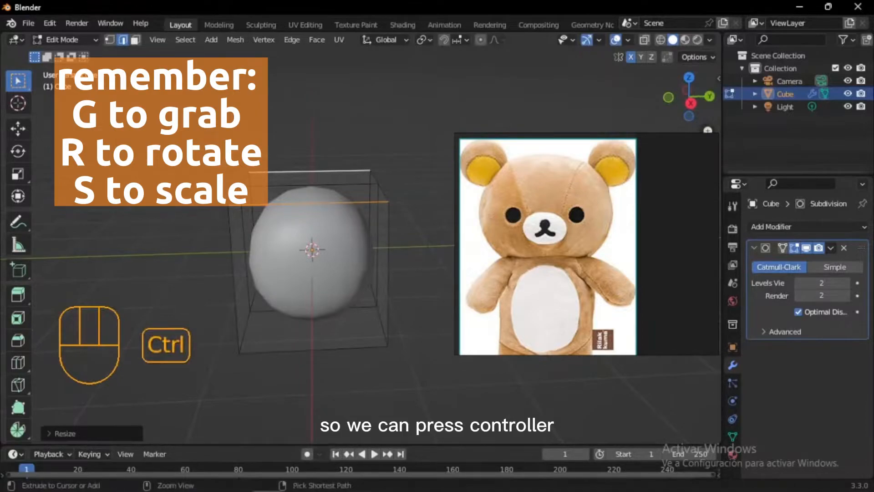
key("ctrl+r")
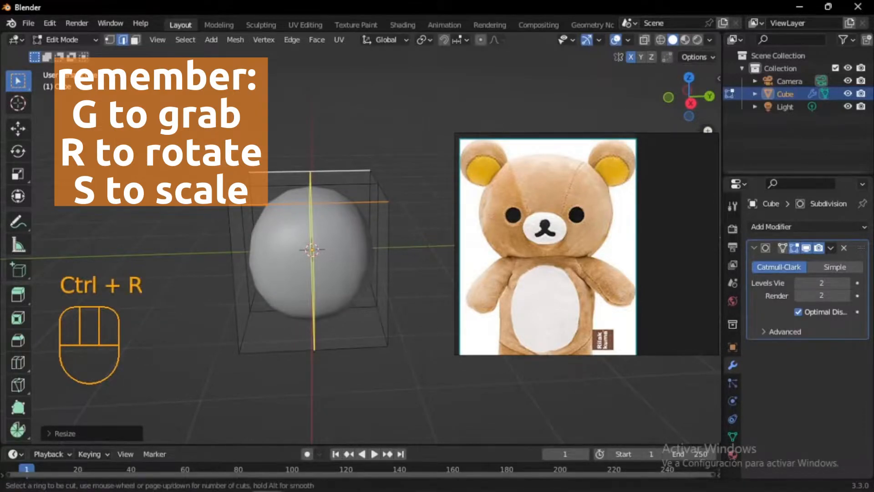
left_click(321, 204)
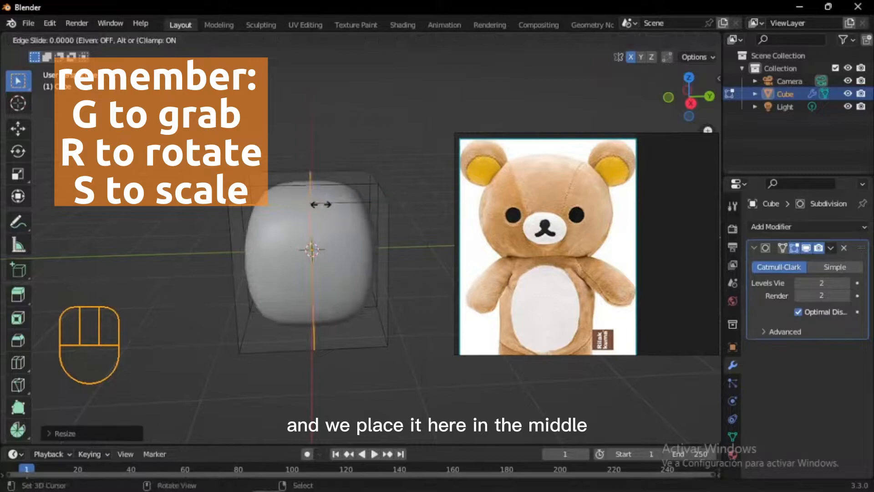
key("Return")
middle_click_drag(321, 204, 421, 208)
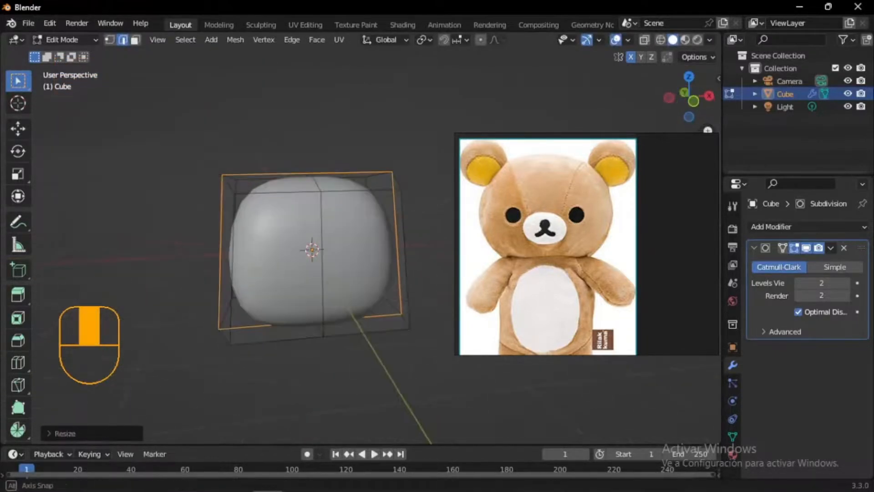
middle_click_drag(373, 237, 351, 233)
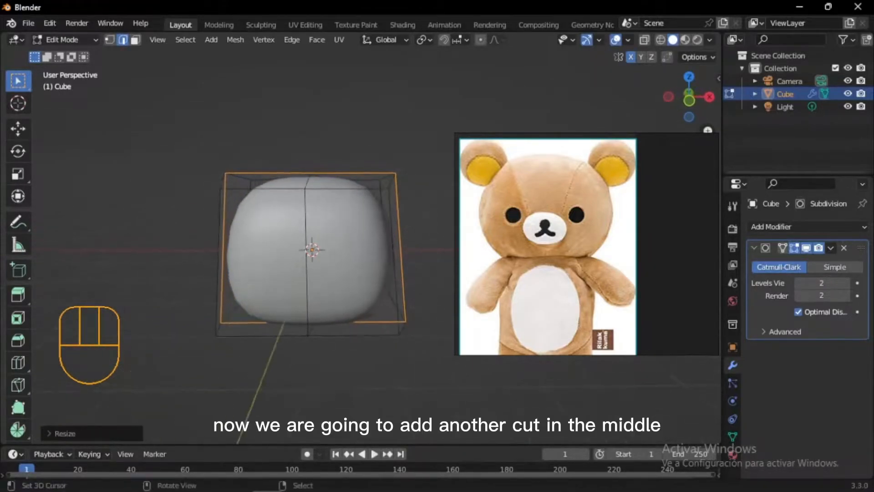
- In front view, add a horizontal loop cut around the middle of the head's height
key("KP_1")
key("ctrl+r")
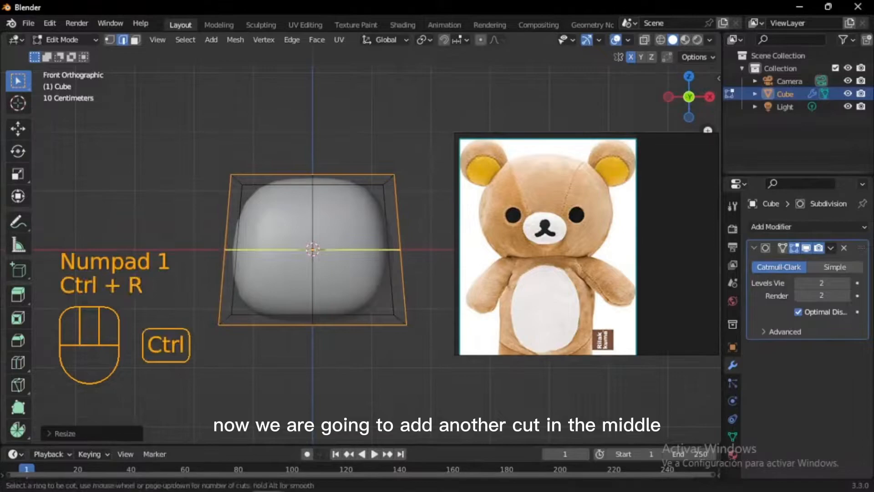
left_click(289, 279)
left_click(290, 279)
left_click(289, 279)
middle_click_drag(289, 279, 114, 296, "shift")
- Cycle through the vertex, edge and face selection modes, finishing in vertex selection
key("1")
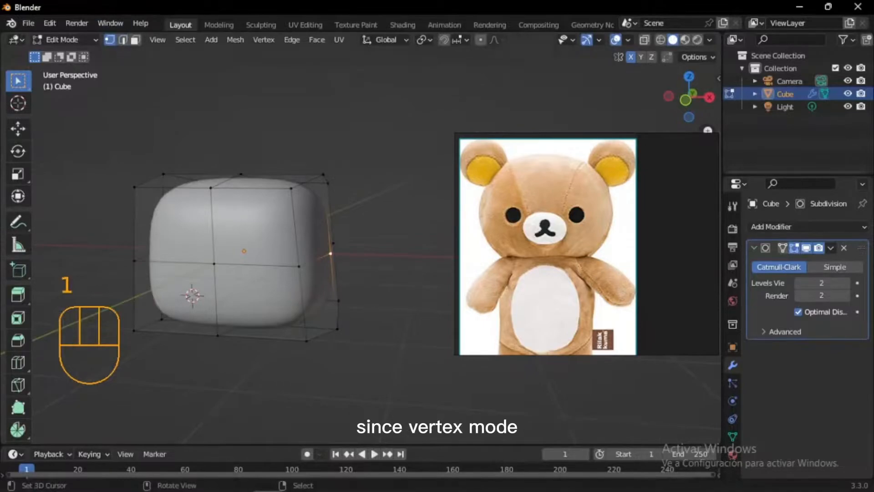
key("2")
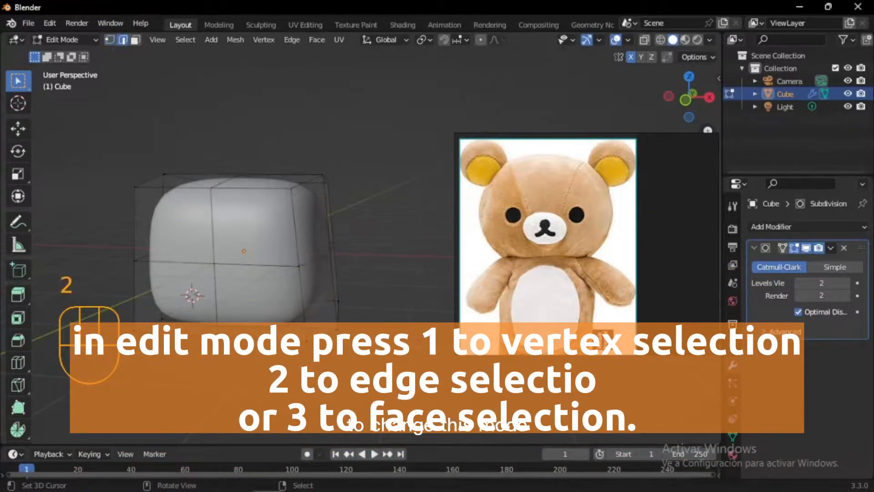
key("3")
key("1")
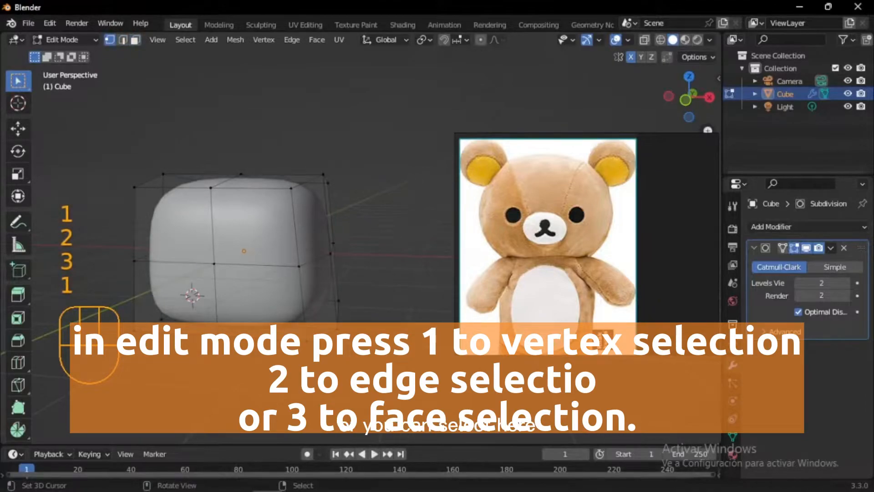
- Select the mid-height centre vertices on both X sides of the head and scale them outward along X to bulge the cheeks
right_click(330, 253)
middle_click_drag(325, 255, 412, 258)
middle_click_drag(145, 272, 69, 269)
key("KP_1")
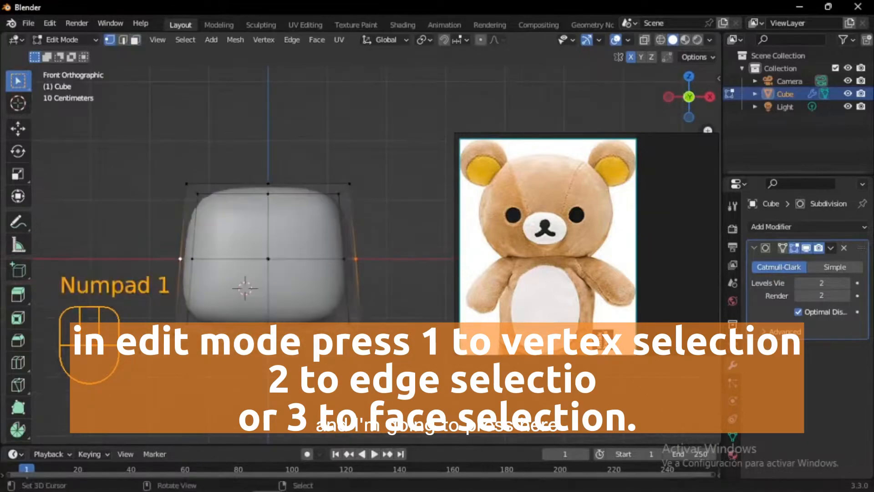
key("s")
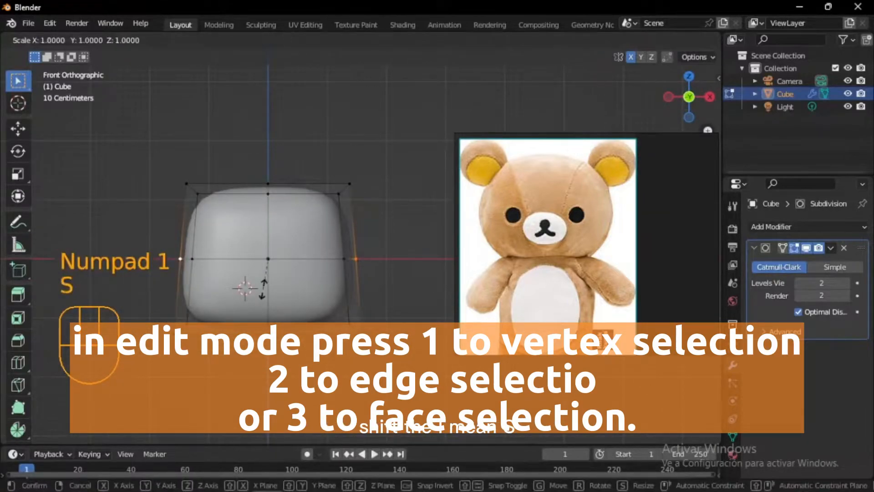
key("x")
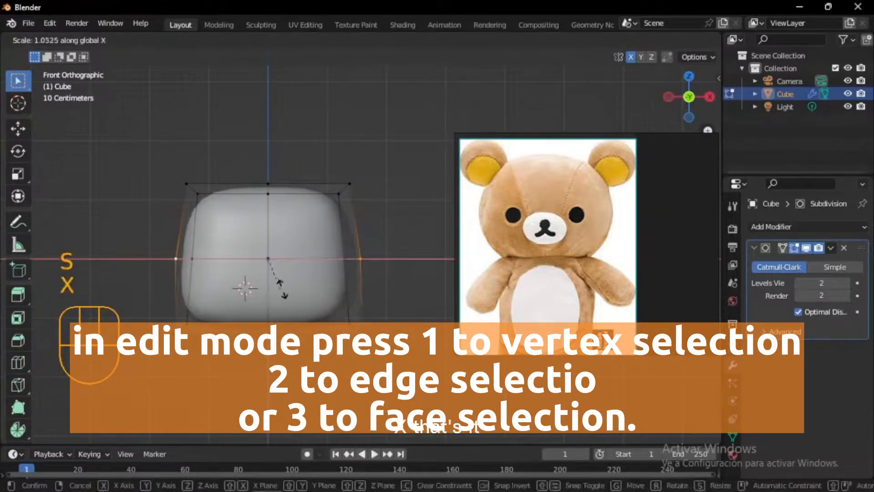
left_click(292, 291)
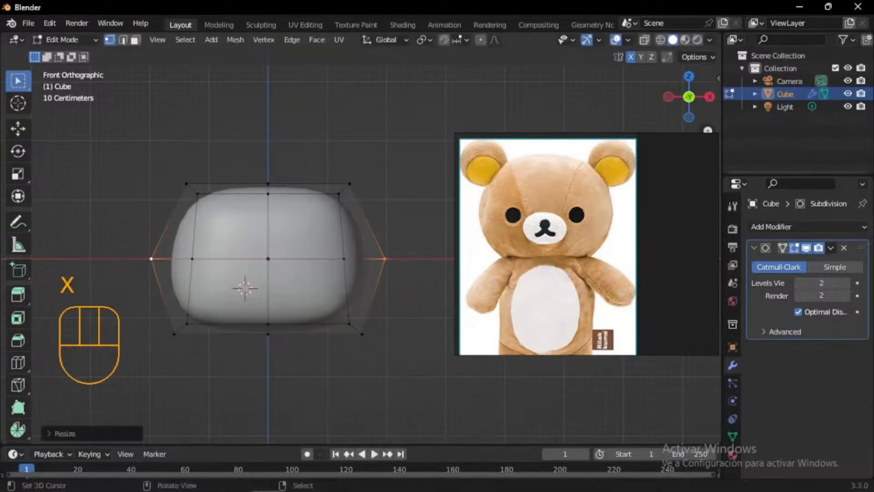
- Select all upper vertices on both X sides of the head and scale them inward along X to narrow its upper part
middle_click_drag(314, 194, 294, 211)
right_click(293, 206)
right_click(341, 176, "shift")
right_click(354, 177, "shift")
right_click(113, 194, "shift")
right_click(158, 168, "shift")
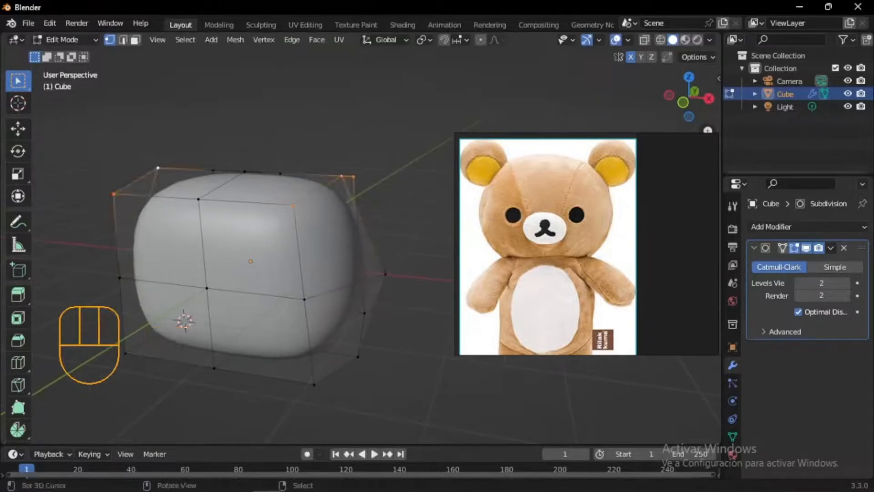
key("KP_1")
key("s")
key("x")
left_click(387, 205)
key("Tab")
key("Tab")
- Select the four upper corner vertices, front and back, and scale them inward along Y to about 0.62
key("KP_3")
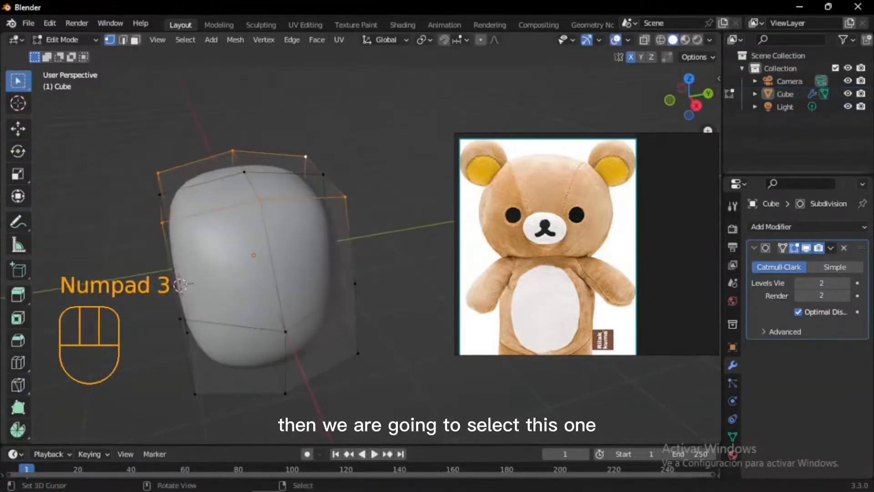
right_click(162, 223)
right_click(158, 173, "shift")
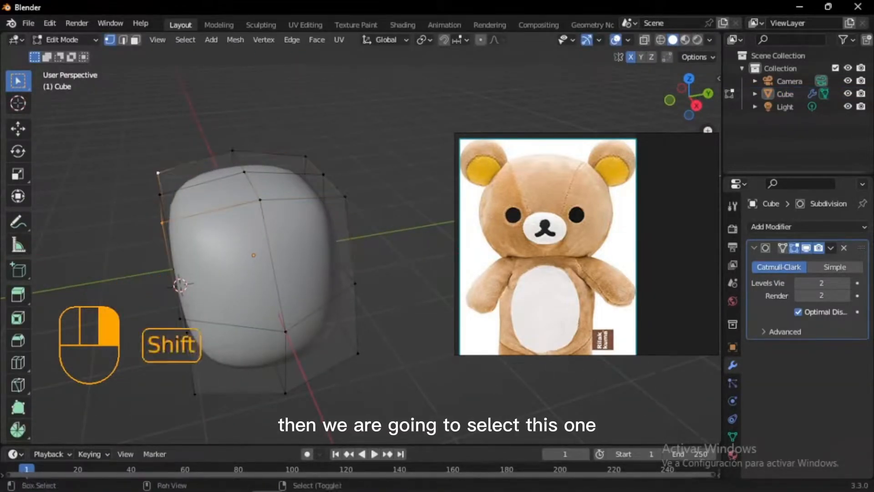
right_click(345, 196, "shift")
middle_click_drag(345, 196, 323, 194)
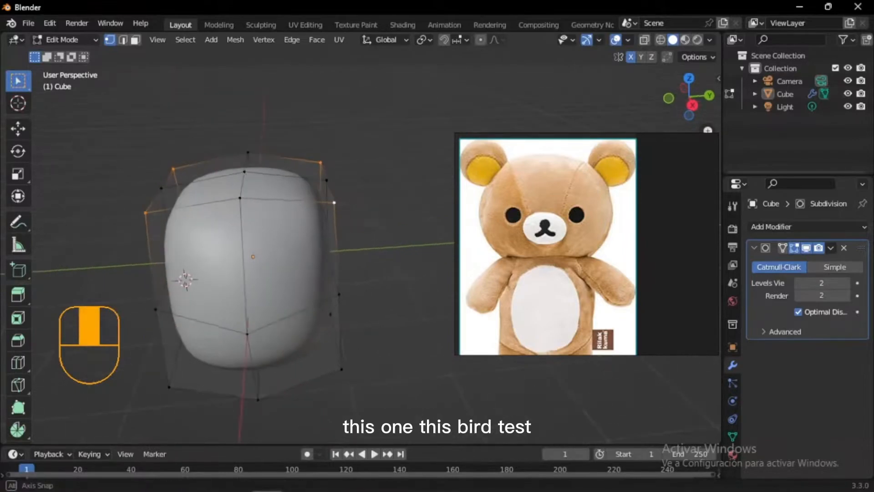
key("s")
key("y")
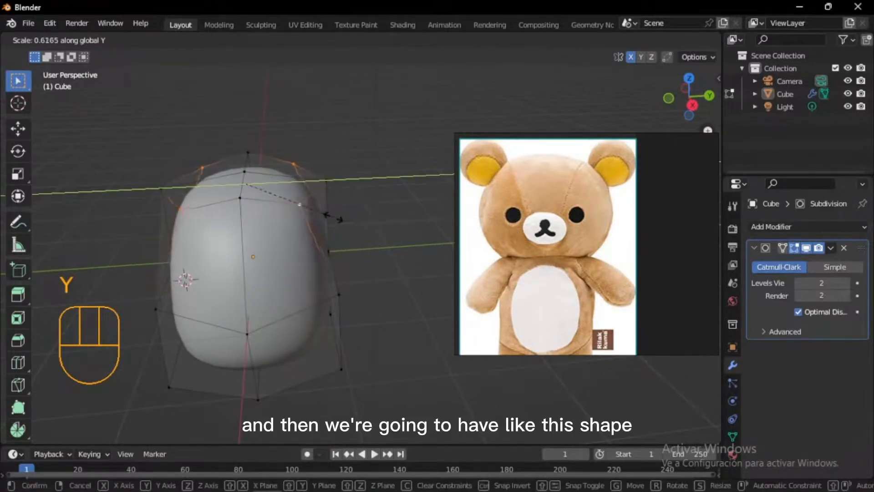
left_click(341, 220)
- Check the smoothed head shape in Object Mode from the top, side and front views
middle_click_drag(342, 219, 318, 142)
key("KP_7")
key("Tab")
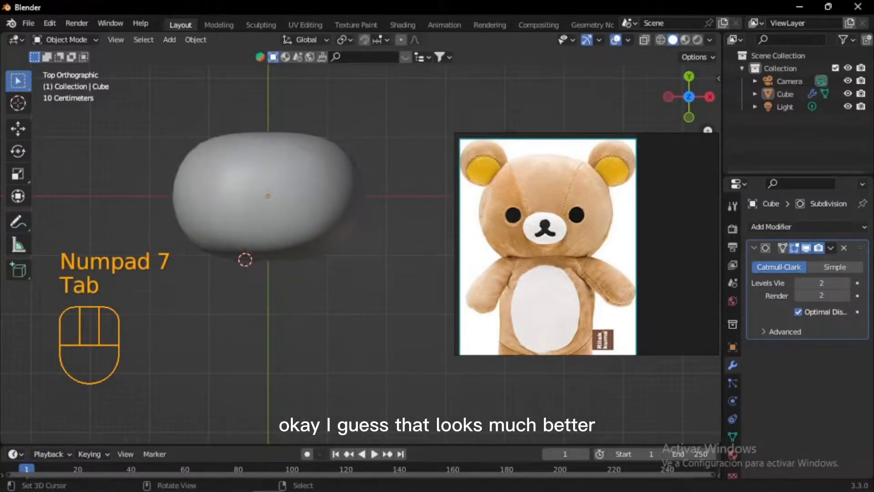
key("KP_3")
middle_click_drag(411, 214, 303, 219, "shift")
key("KP_1")
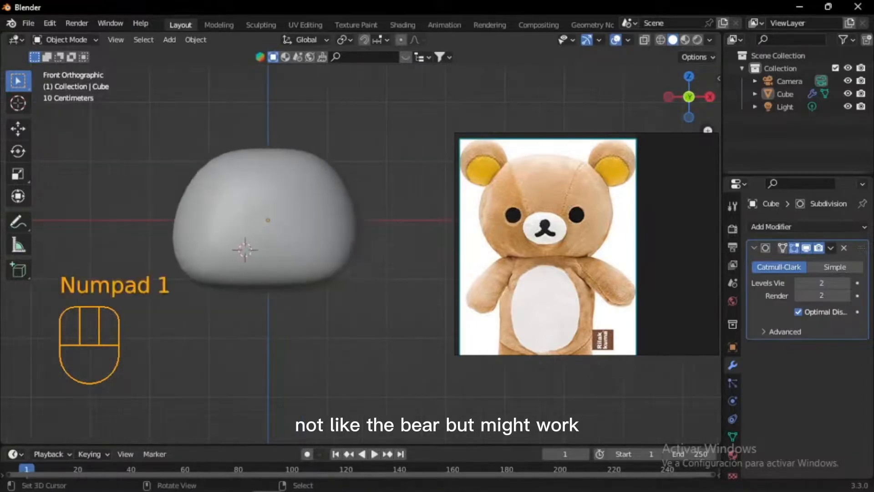
- Move the centre vertex on the head's underside down about 0.62 m along Z and check the shape in Object Mode
key("Tab")
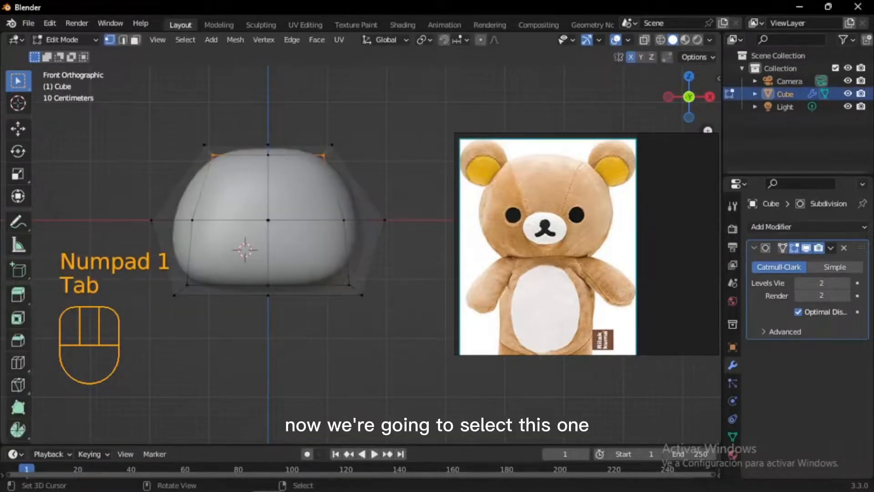
right_click(268, 296)
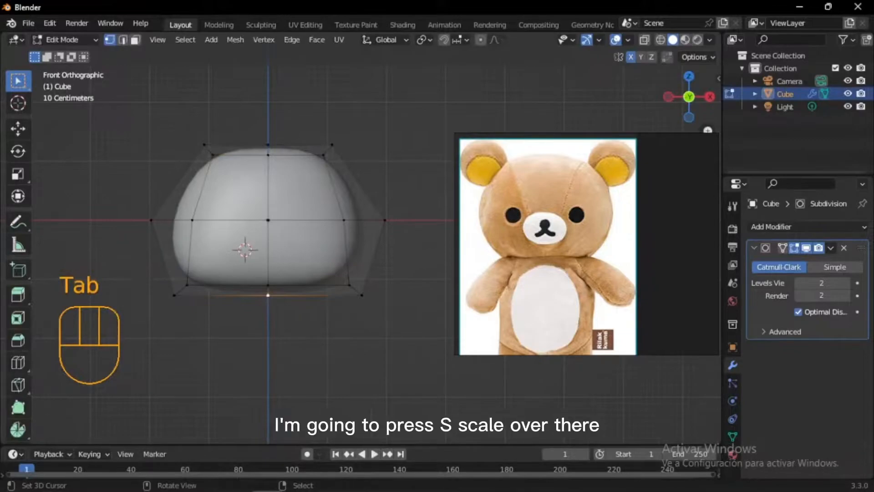
key("g")
key("z")
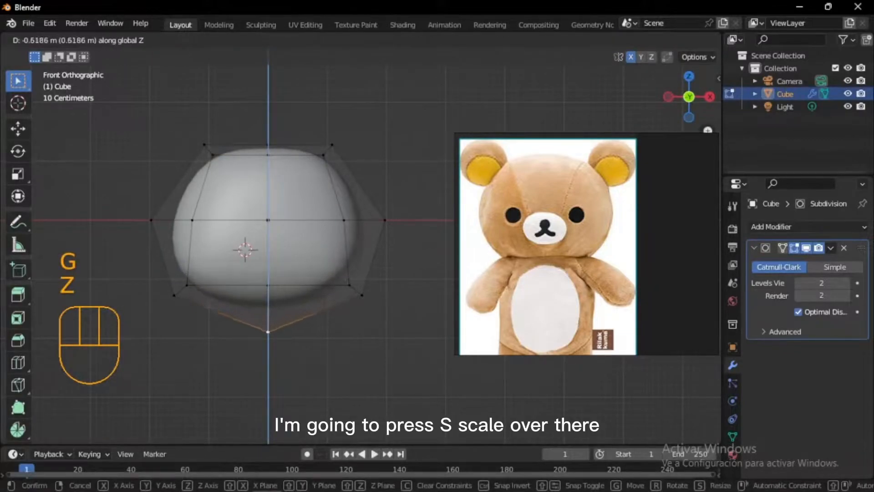
left_click(268, 332)
key("Tab")
scroll(268, 246, "down", 3)
scroll(268, 246, "up", 3)
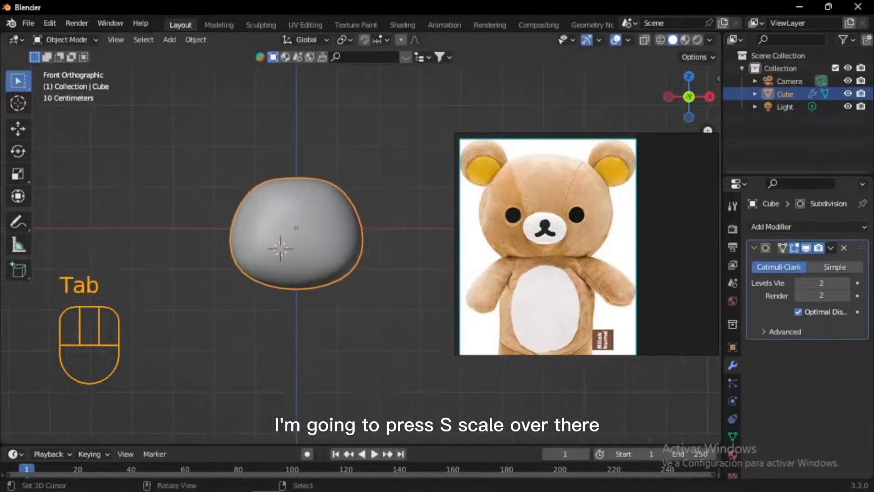
key("Tab")
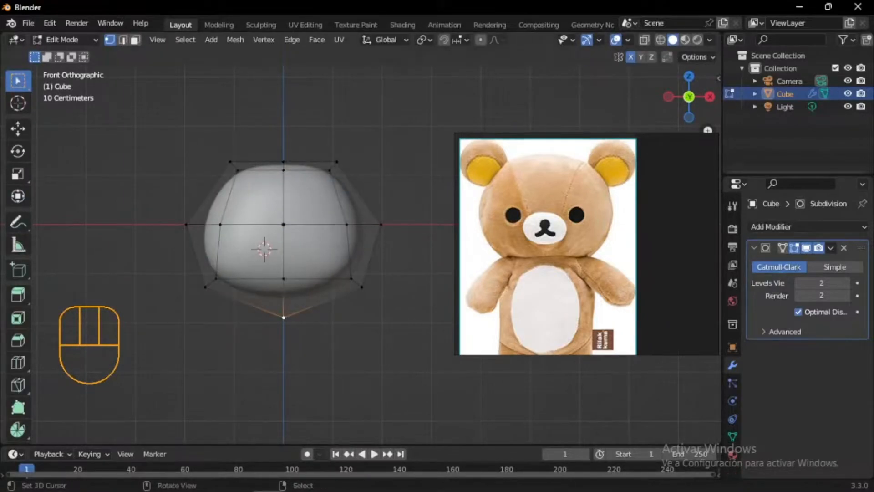
key("Tab")
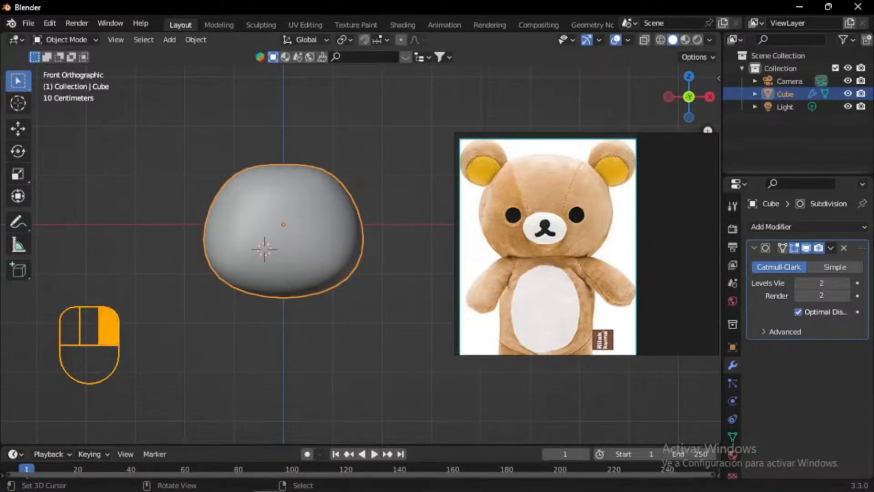
- With proportional editing at a size of about 1.95 m, move the upper front vertex on the positive X side down about 0.39 m
key("Tab")
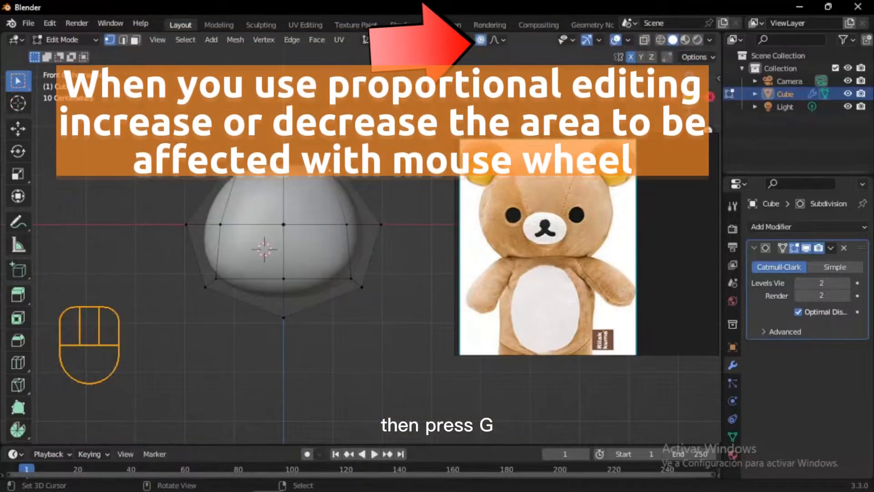
key("g")
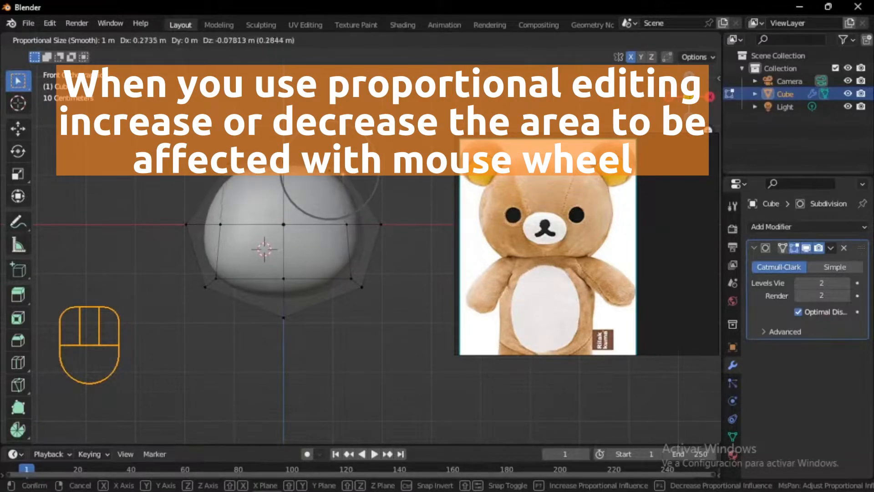
scroll(282, 228, "down", 3)
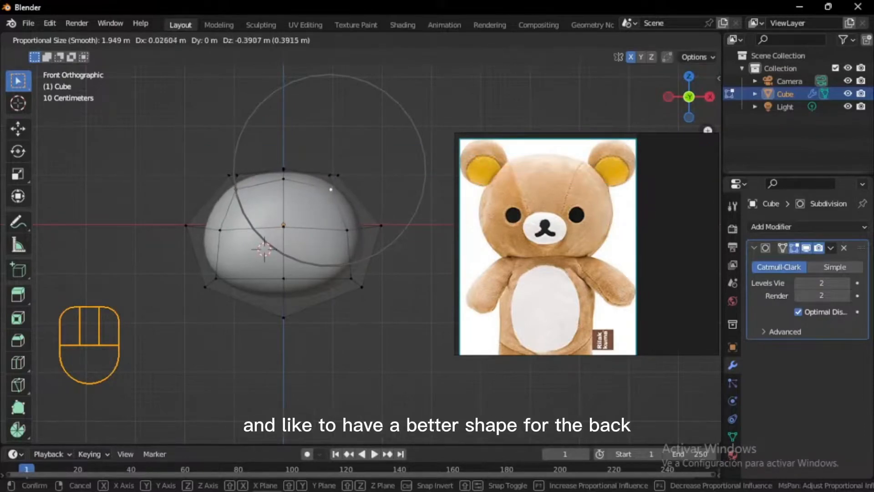
left_click(331, 189)
- Move the head's lower corner vertices on the positive X side inward and down about 0.17 m, and check the shape in Object Mode
left_click(351, 279)
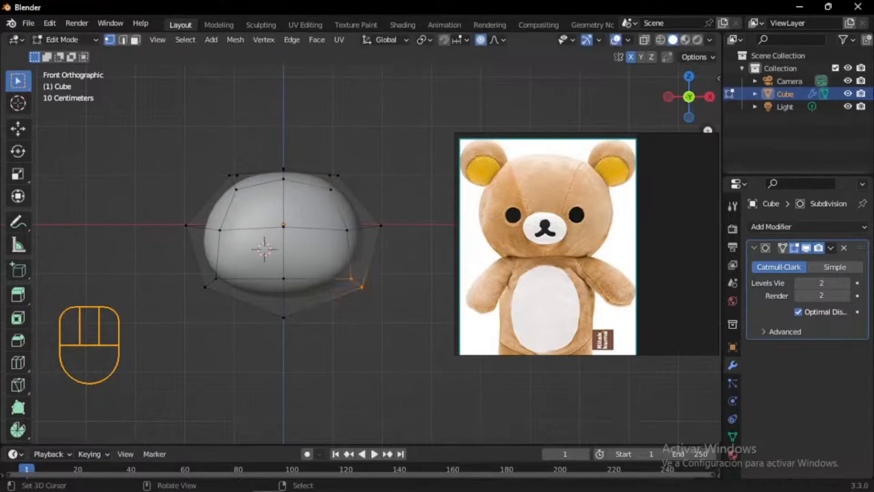
key("g")
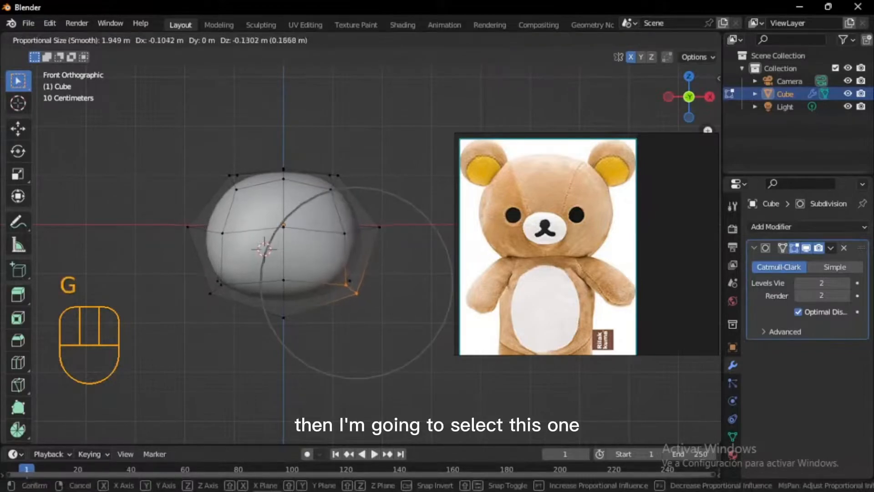
left_click(357, 292)
key("Tab")
right_click(395, 296)
right_click(323, 264)
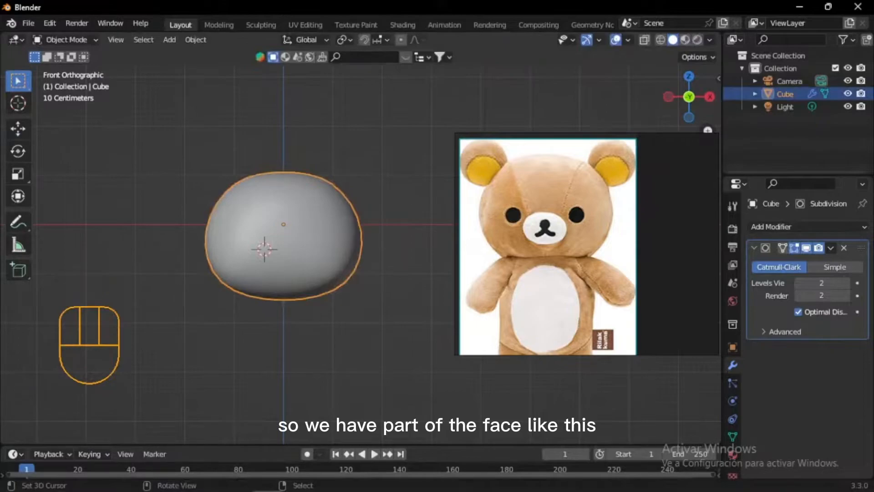
- In the side view, move the head's upper back vertices down and inward with a proportional editing size of 1.1 m
middle_click_drag(365, 227, 266, 215)
key("KP_3")
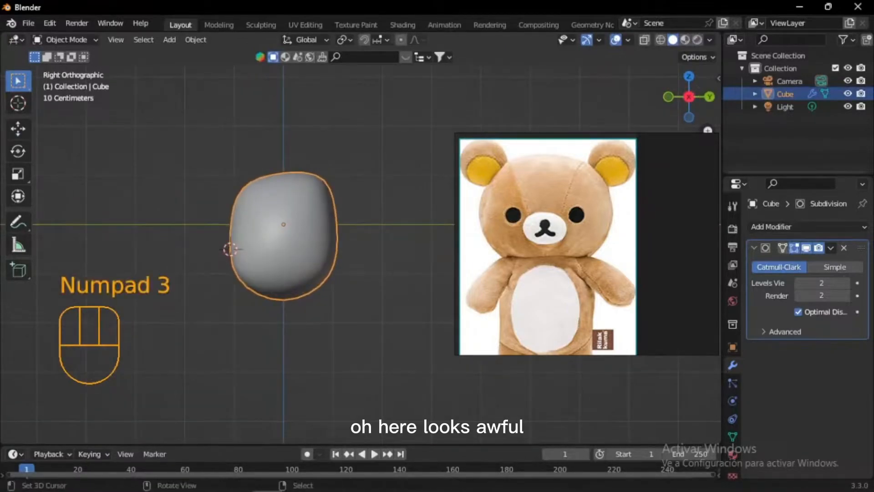
key("Tab")
left_click_drag(324, 159, 359, 192)
key("g")
scroll(342, 181, "up", 5)
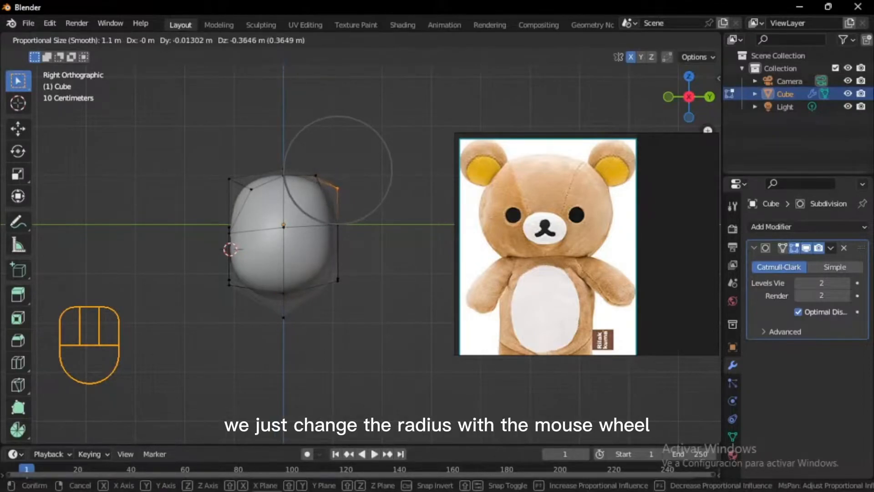
right_click(335, 184)
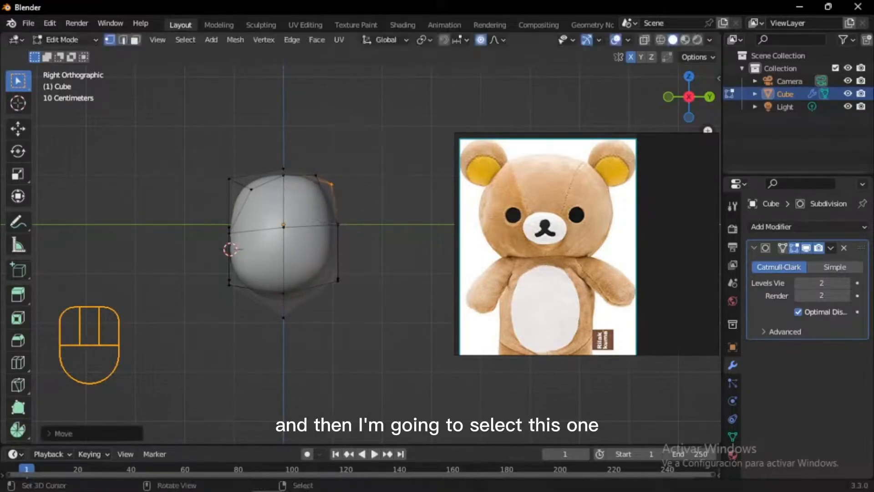
- Move the upper front centre vertex about 0.21 m toward positive Y and return to Object Mode in the front view
key("g")
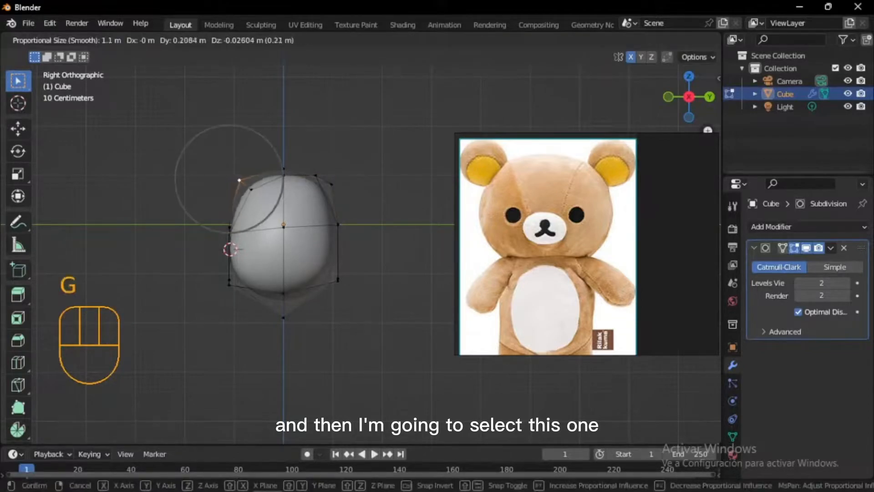
left_click(216, 249)
key("KP_1")
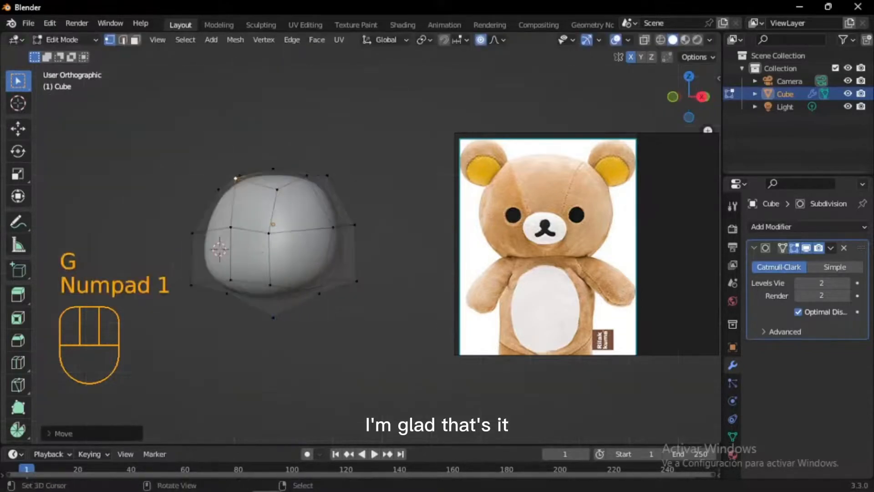
middle_click_drag(233, 235, 309, 235, "shift")
key("Tab")
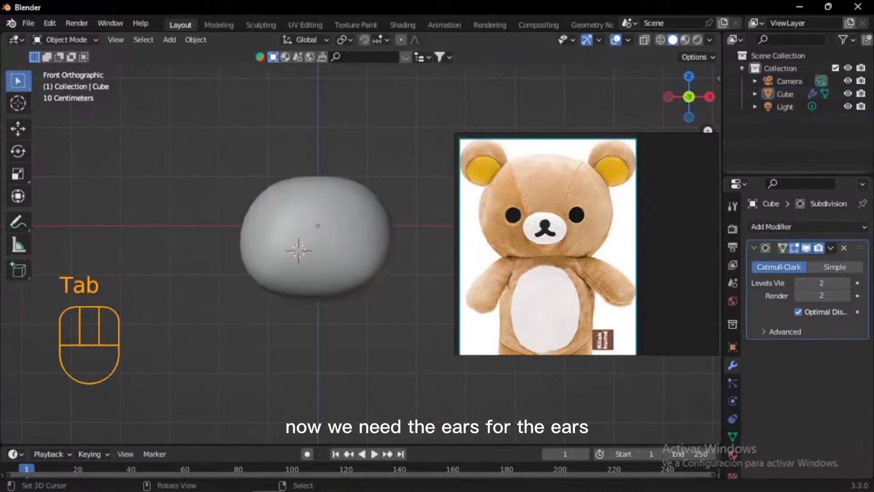
- Duplicate the head, scale the copy to about half size and place it as an ear on the head's upper positive X corner
middle_click_drag(318, 225, 267, 257, "shift")
right_click(267, 264)
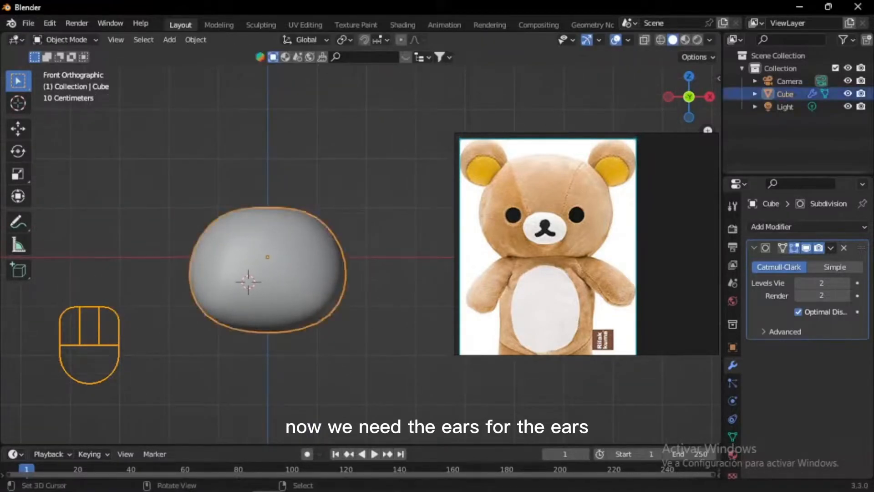
key("shift+d")
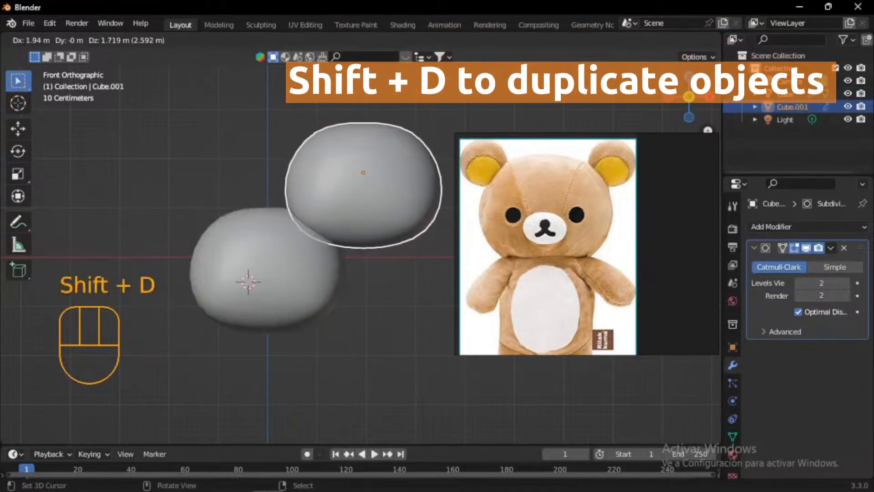
left_click(363, 179)
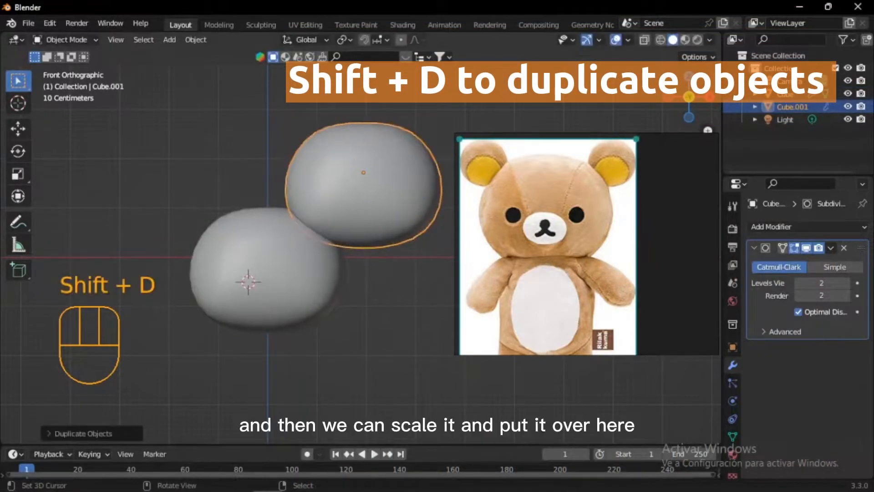
key("s")
key("g")
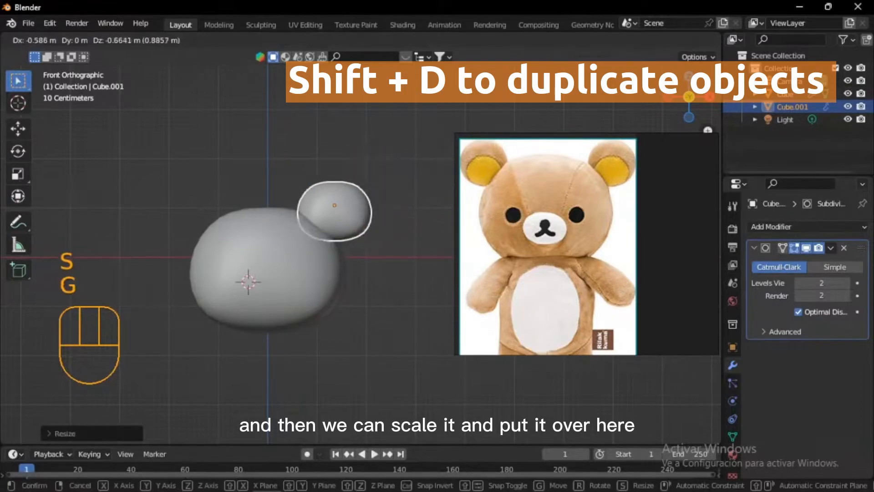
left_click(334, 206)
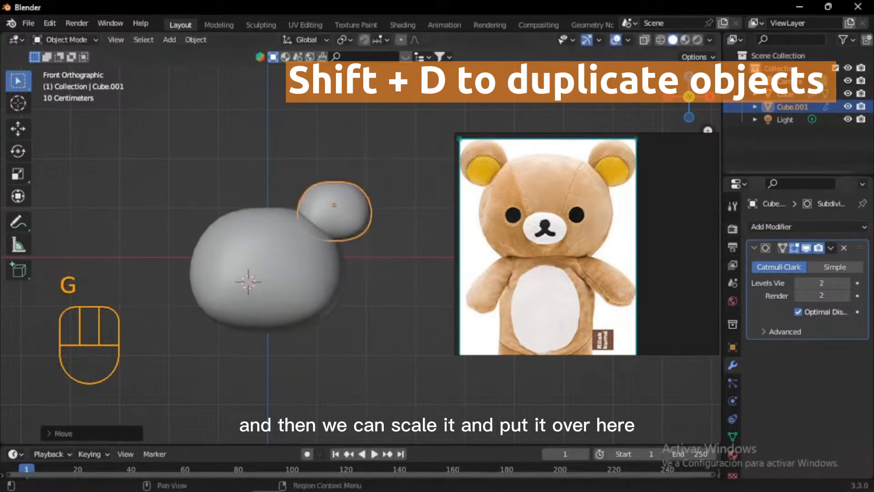
- Add a Mirror modifier on the X axis to the ear, with the head object Cube as the mirror object
left_click(807, 226)
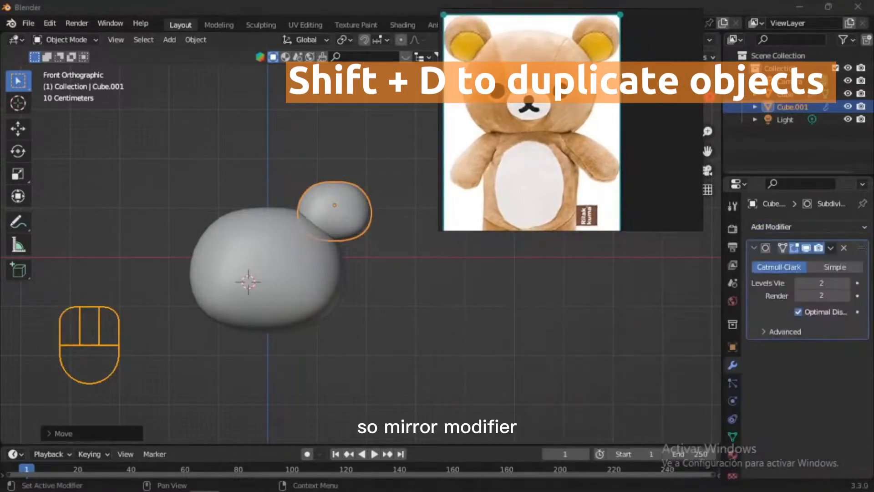
left_click(807, 226)
left_click(607, 375)
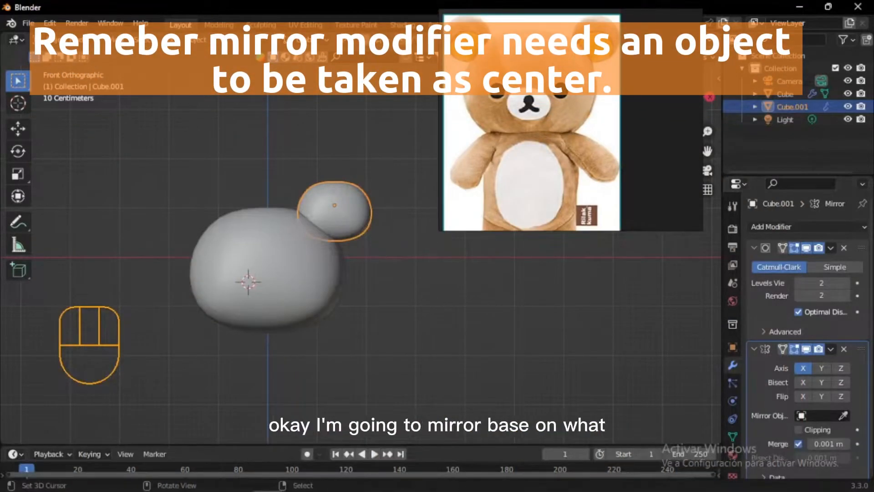
left_click(843, 415)
left_click(248, 279)
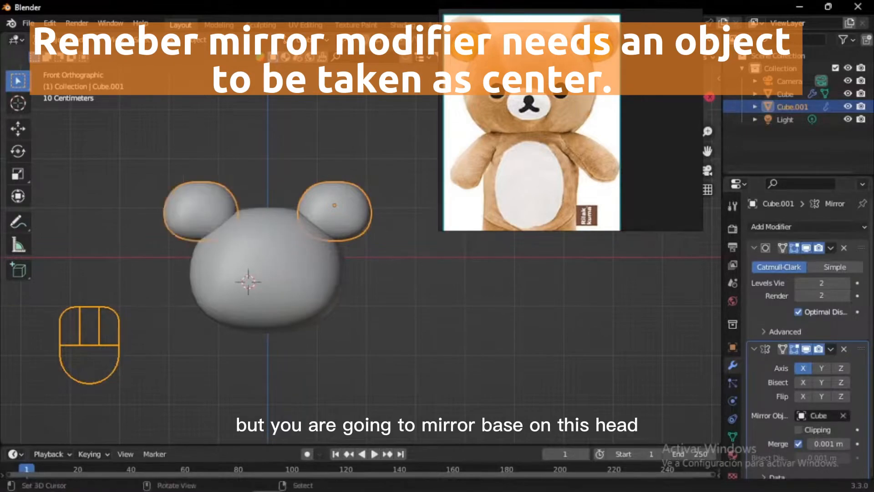
- Move the ear around beside the head to test its mirrored copy, and place it at the head's upper corner
right_click(248, 279)
key("g")
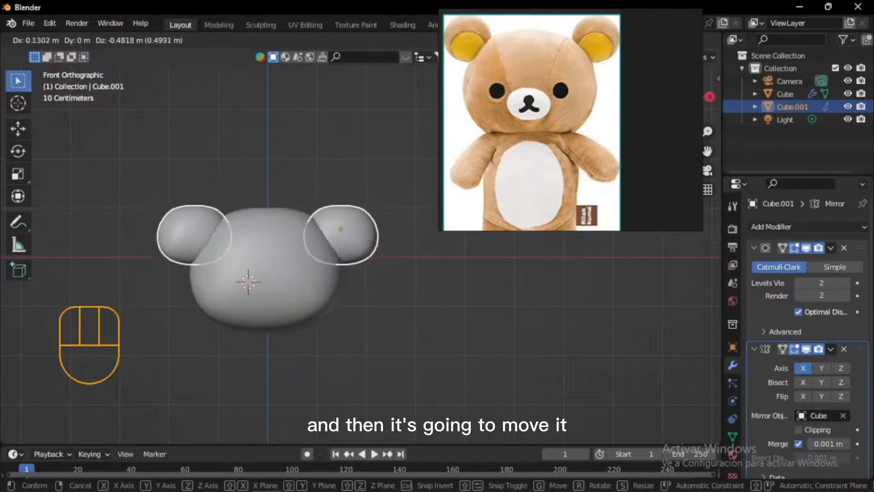
left_click(360, 215)
- Enter Edit Mode on the ear and turn on X-Ray, with the reference image moved clear of the viewport header
key("ctrl+Tab")
left_click(366, 276)
key("ctrl+Tab")
key("ctrl+Tab")
left_click(342, 203)
key("Tab")
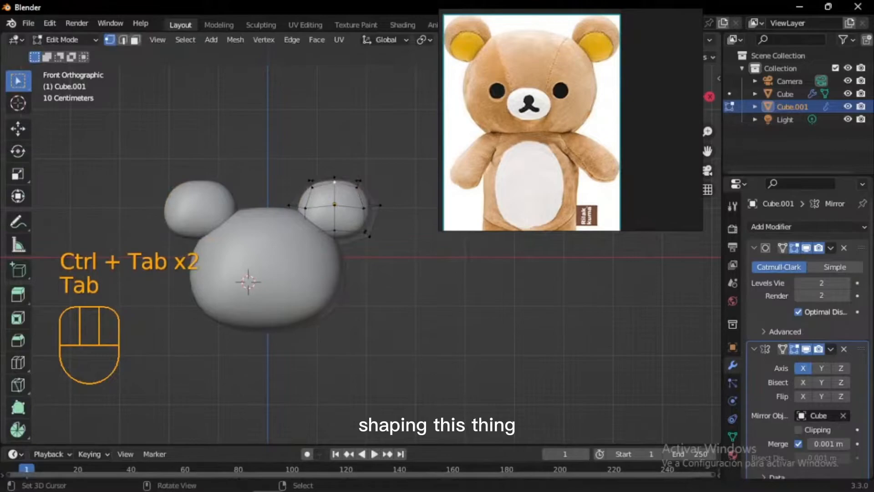
right_click_drag(569, 119, 572, 252)
left_click(644, 39)
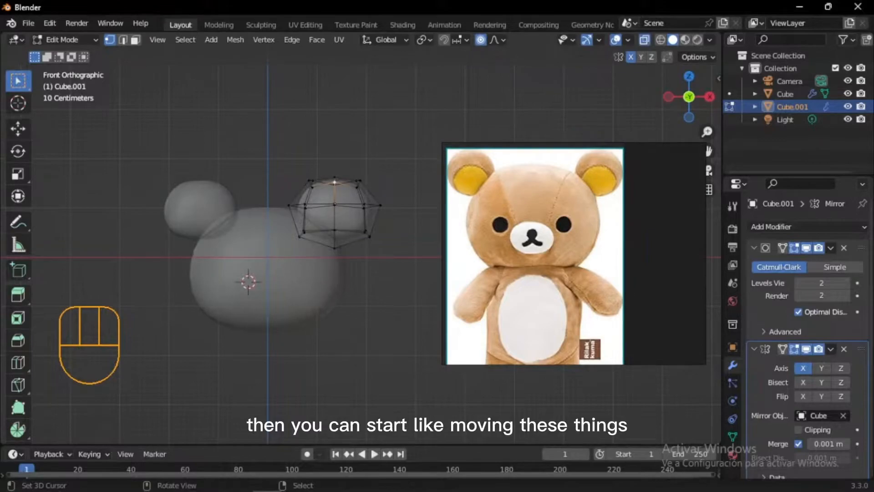
- Raise the ear's upper centre and outer vertices about 0.29 m with proportional editing
left_click_drag(322, 161, 364, 193)
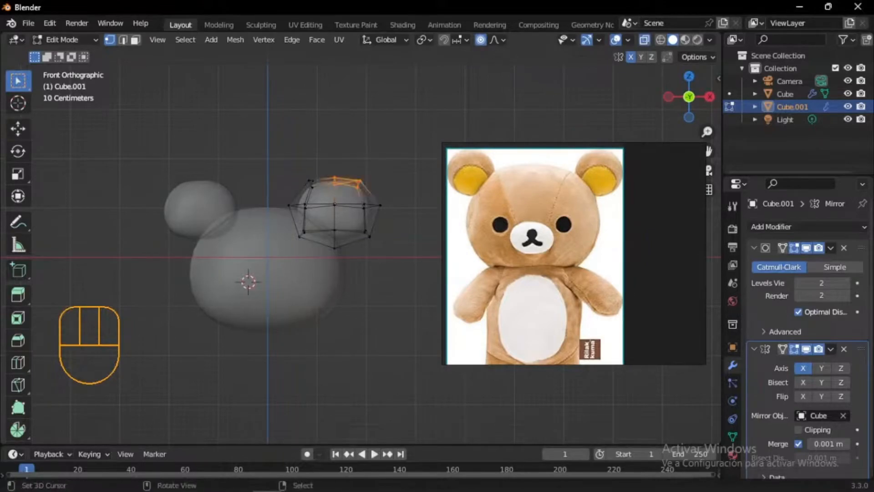
key("g")
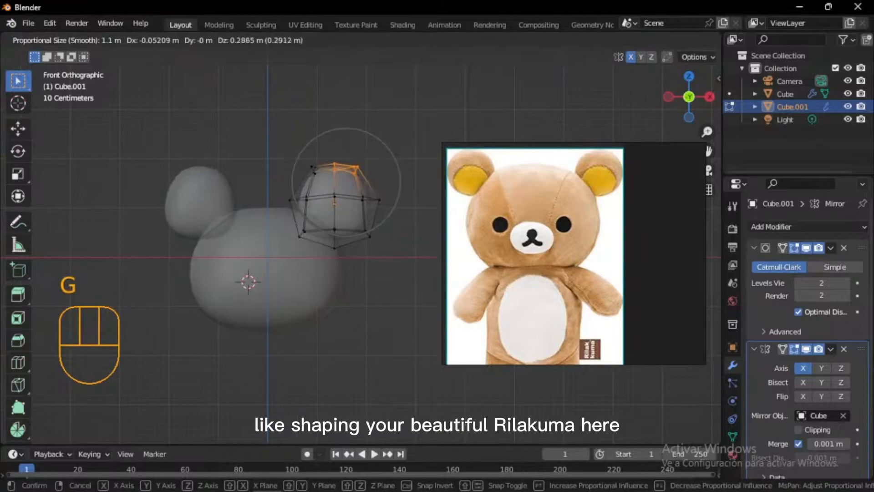
left_click(364, 180)
- Move the ear's lower inner and lower outer corner vertices inward and up to round its underside
left_click(299, 236)
key("g")
left_click(310, 230)
left_click_drag(350, 215, 369, 238)
key("g")
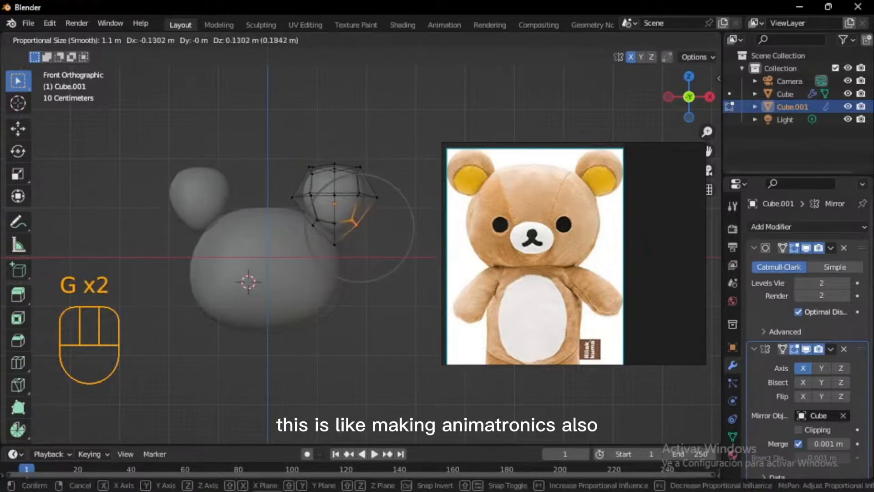
left_click(371, 229)
- Adjust the ear's inner side vertices, and lower all of its upper vertices slightly to round the shape
left_click(290, 196)
key("g")
left_click(291, 197)
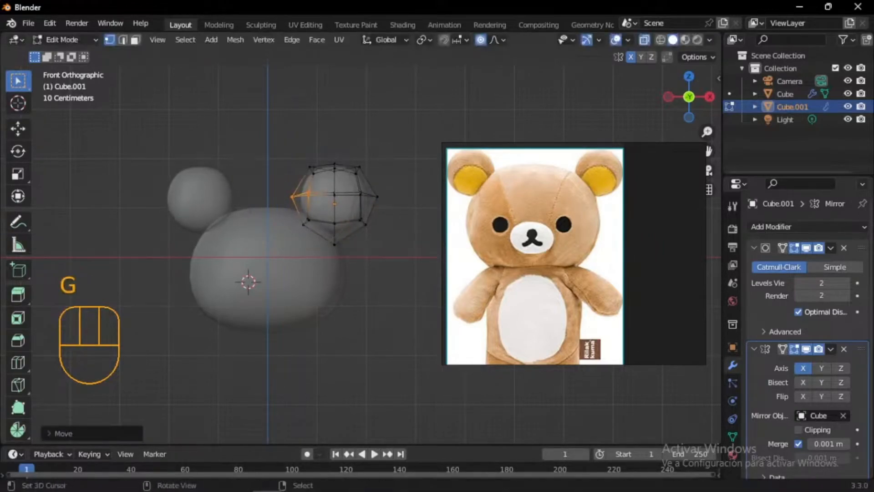
left_click_drag(284, 149, 364, 182)
key("g")
left_click(364, 171)
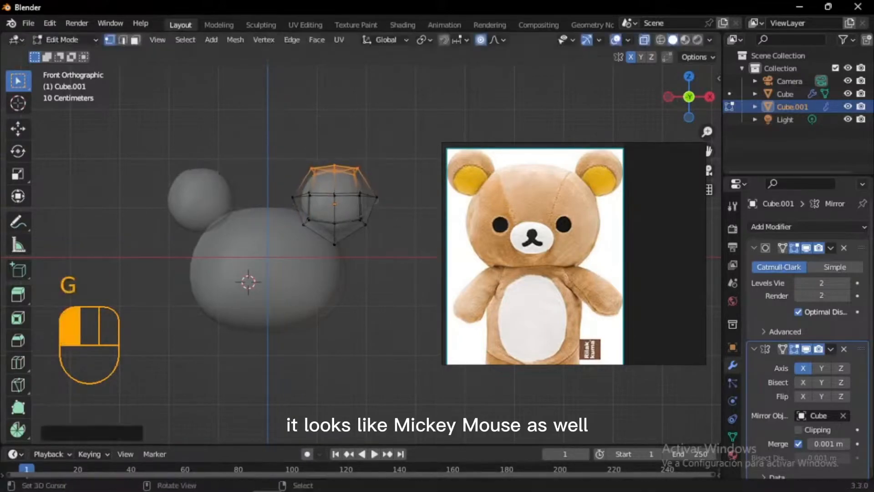
- Turn off X-Ray, select the ear's outer vertices and check from an angle whether the back ones are included
left_click_drag(250, 131, 404, 258)
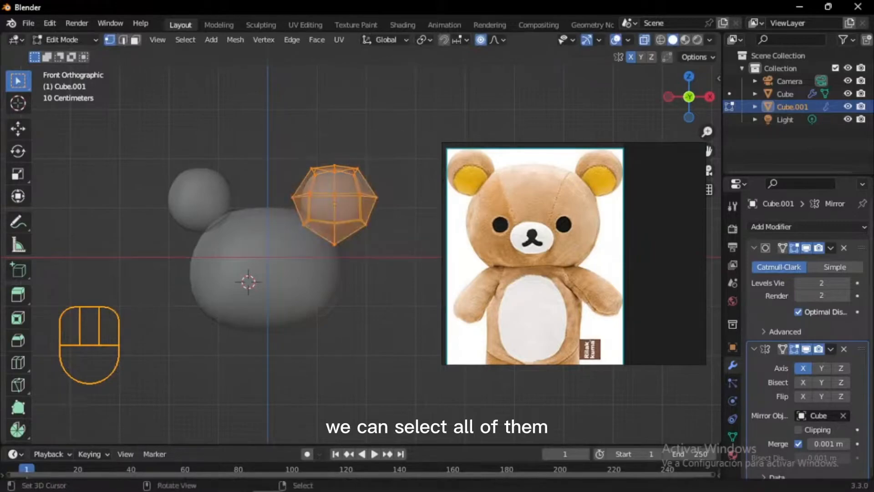
left_click(645, 40)
right_click(395, 175)
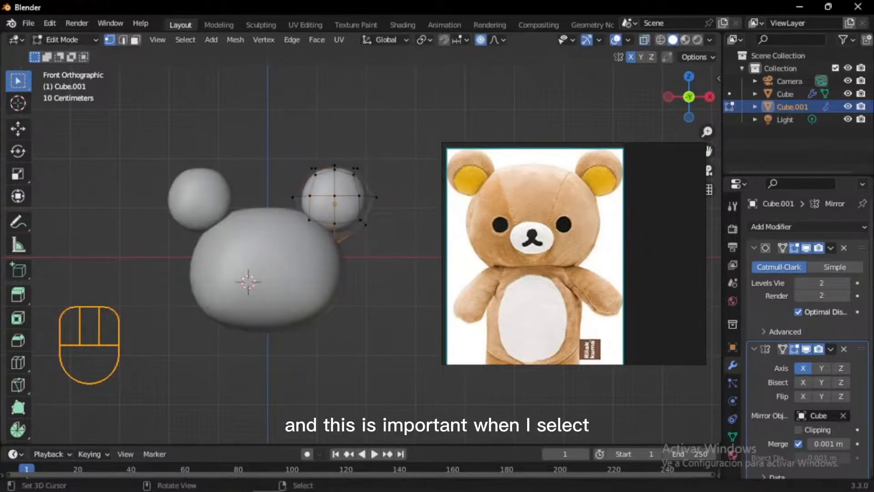
left_click_drag(340, 137, 417, 300)
left_click_drag(336, 122, 425, 293)
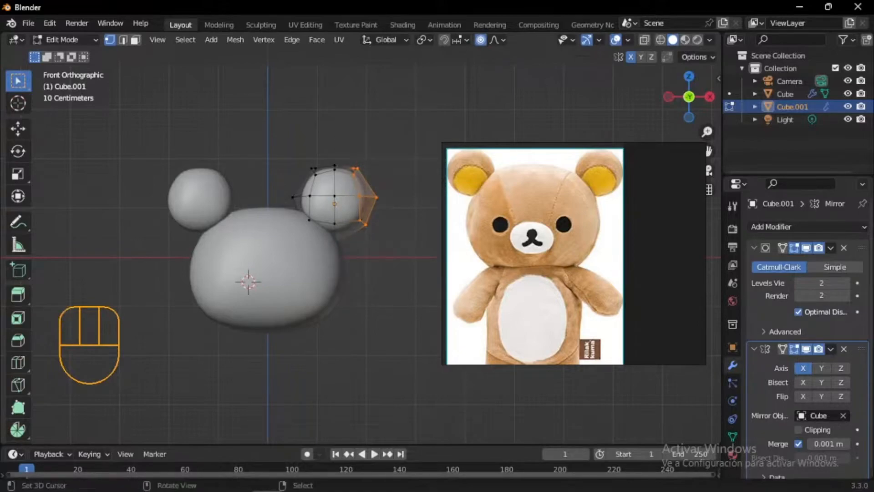
middle_click_drag(410, 255, 237, 319)
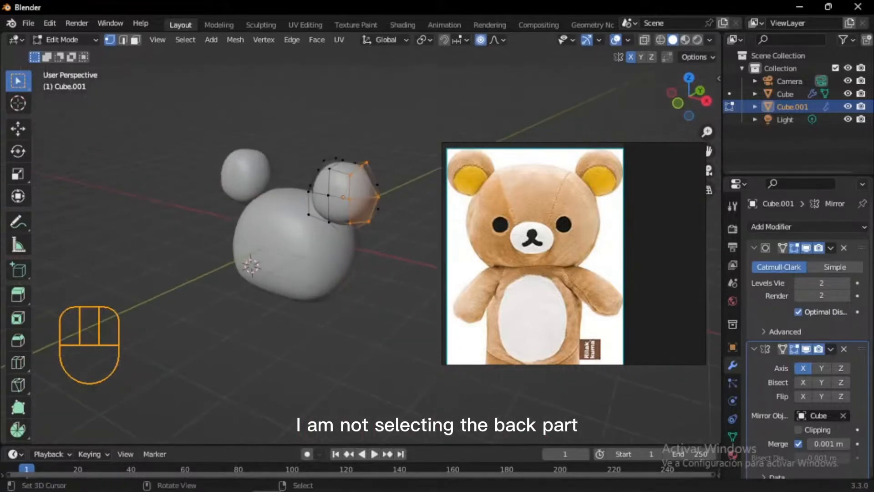
key("KP_1")
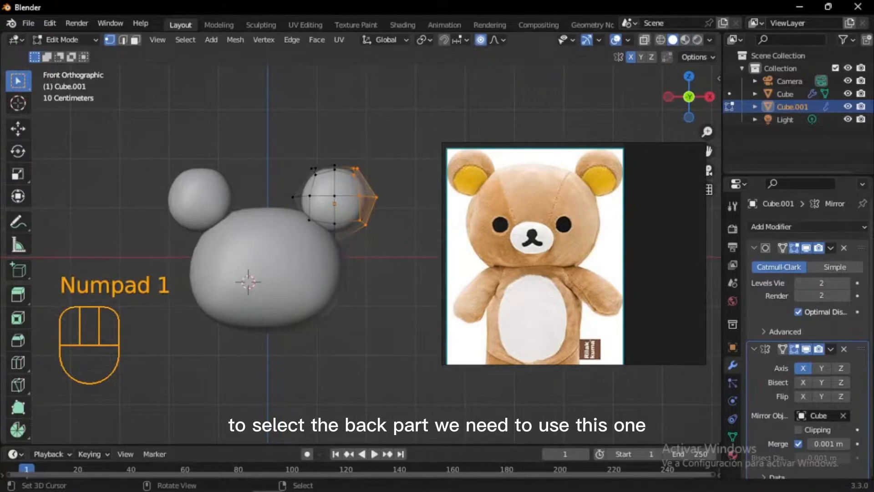
- Turn on X-Ray and select the ear's outer vertices, both front and back
left_click(643, 40)
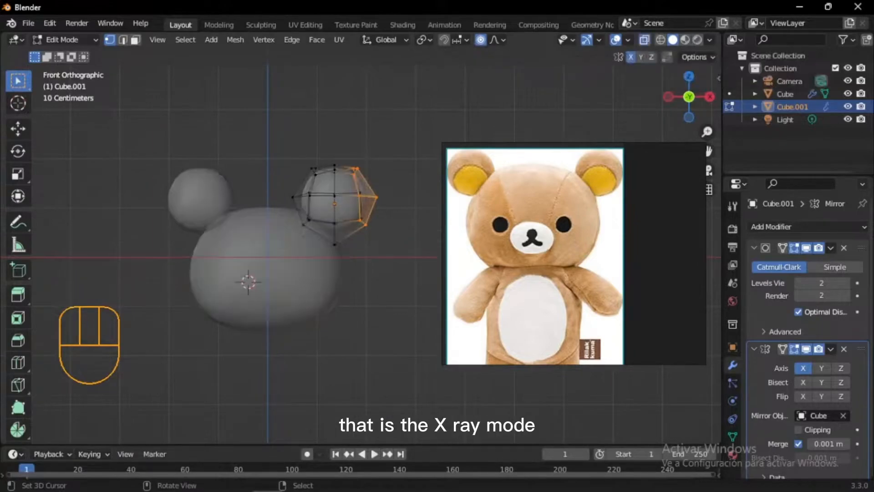
left_click_drag(347, 138, 402, 259)
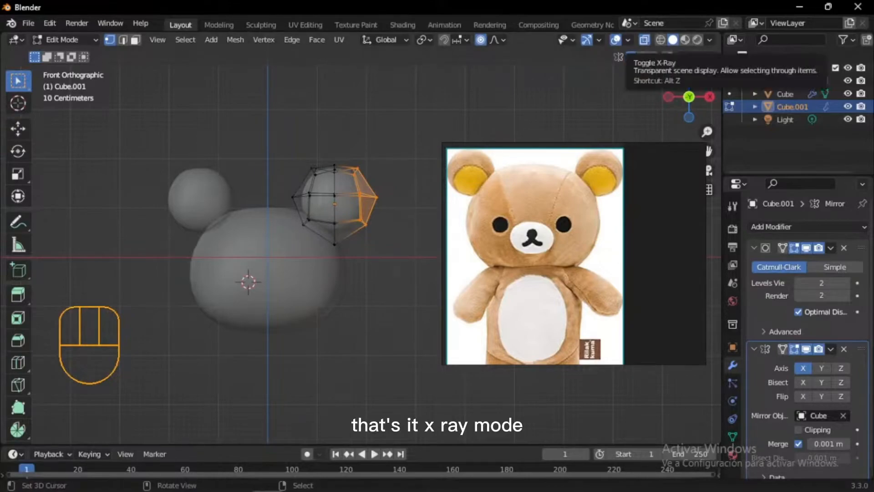
key("alt+a")
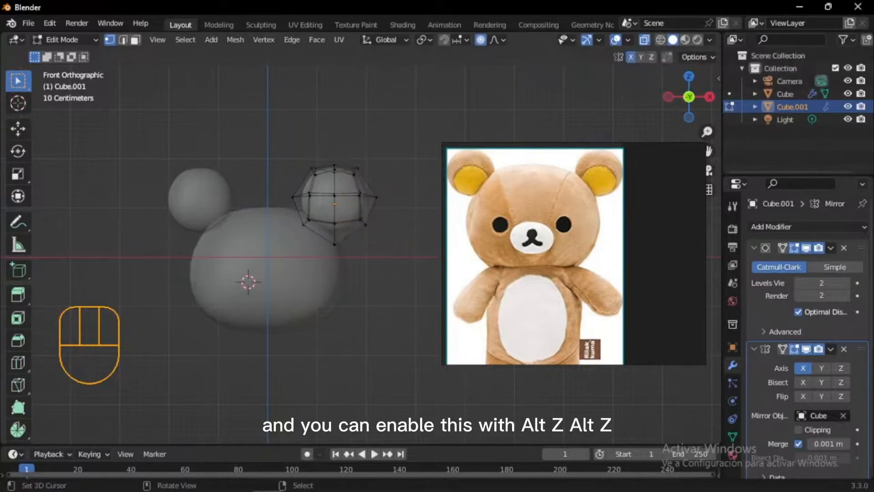
key("ctrl+z")
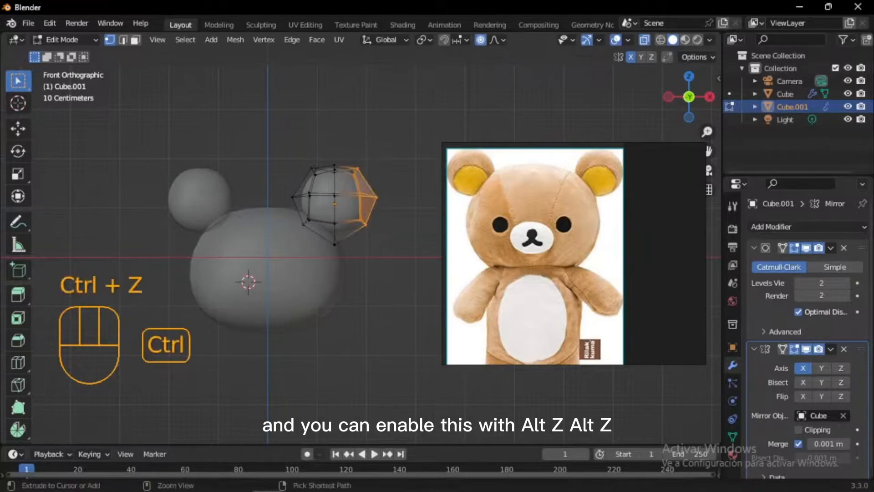
left_click_drag(350, 146, 406, 282)
left_click_drag(345, 126, 406, 301)
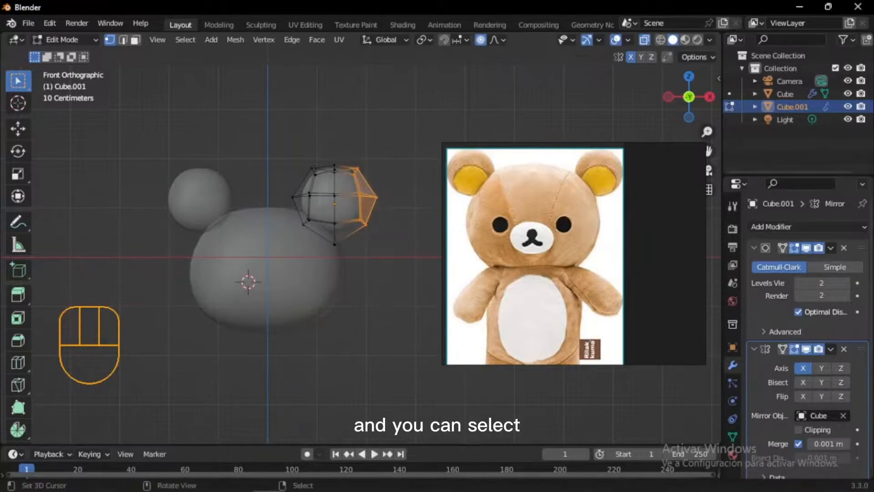
- Select the ear's inner and middle vertices through X-Ray and check from an angle which front and back ones are included
left_click_drag(268, 128, 350, 265)
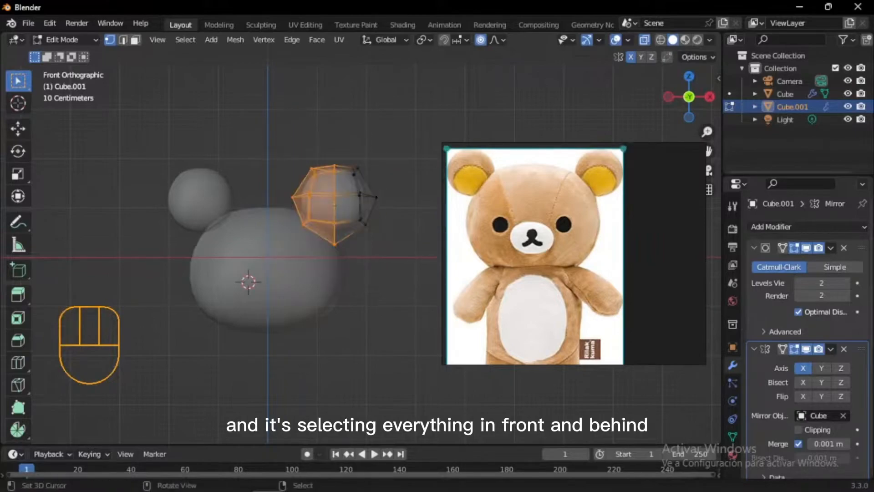
middle_click_drag(318, 227, 400, 219)
key("KP_1")
- Select the ear's outer vertices in front view and shrink the proportional editing radius to about 0.62 m
left_click_drag(347, 153, 397, 274)
key("g")
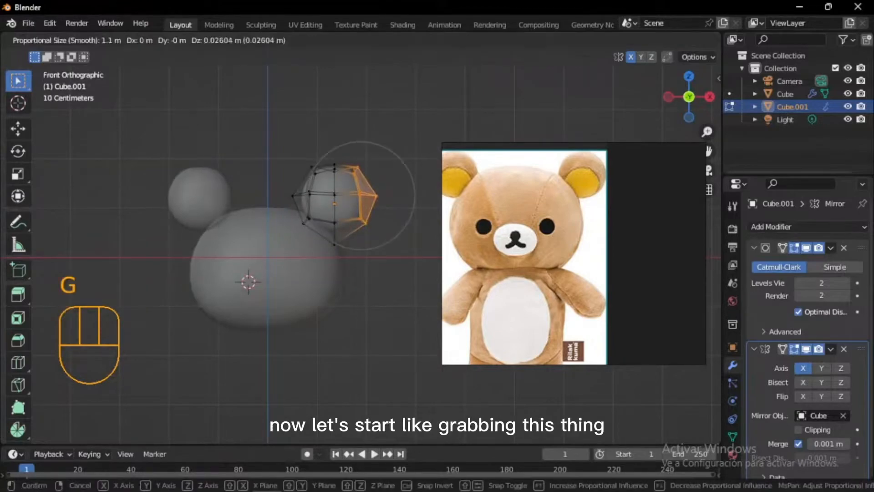
key("Escape")
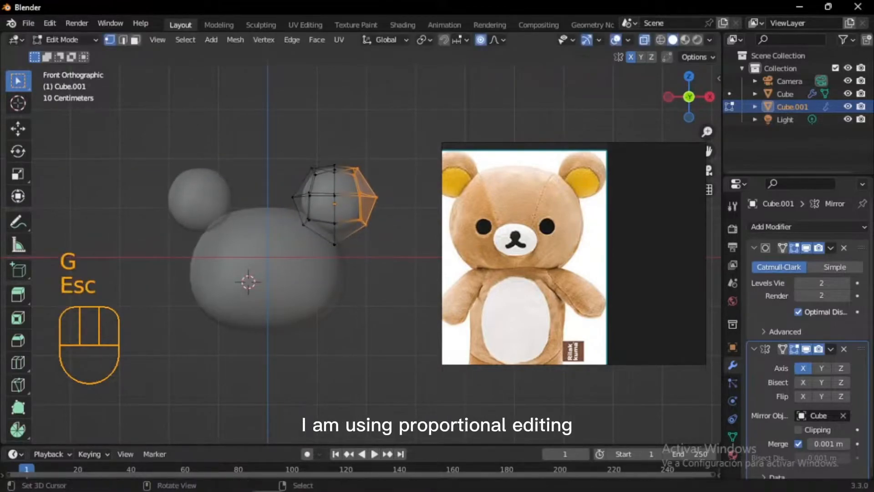
key("g")
scroll(359, 196, "down", 3)
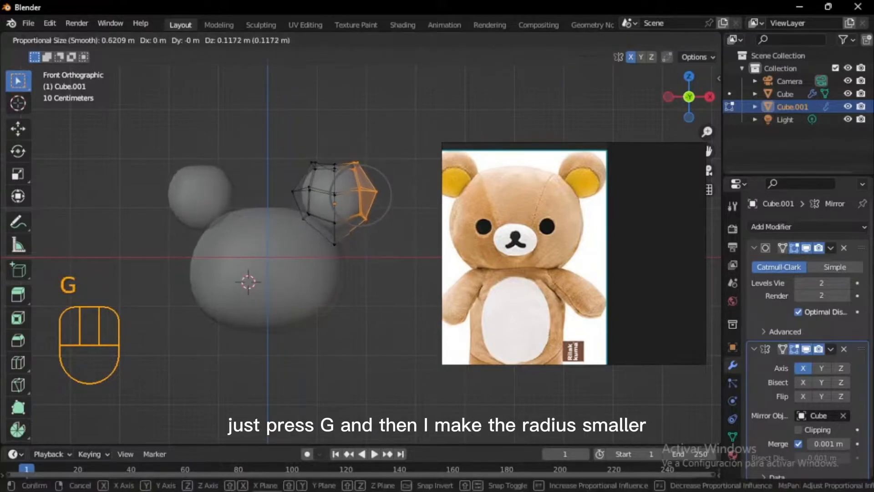
key("Escape")
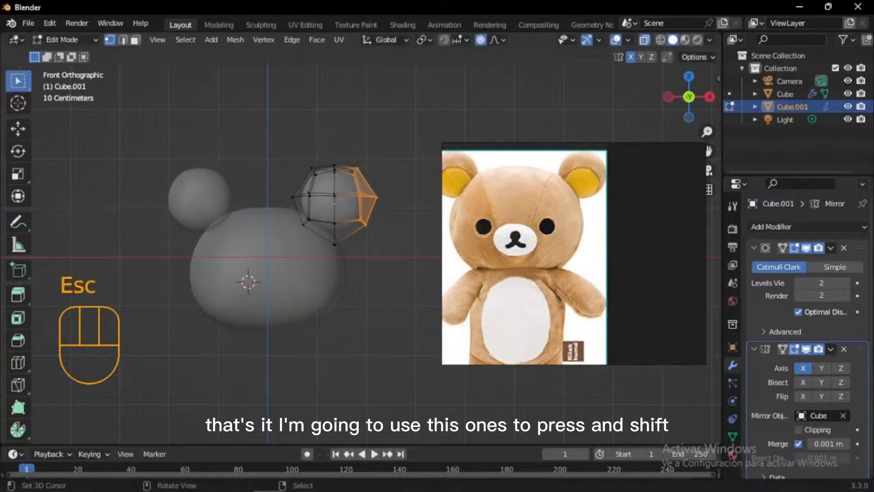
left_click(334, 166, "shift")
left_click_drag(341, 149, 379, 185)
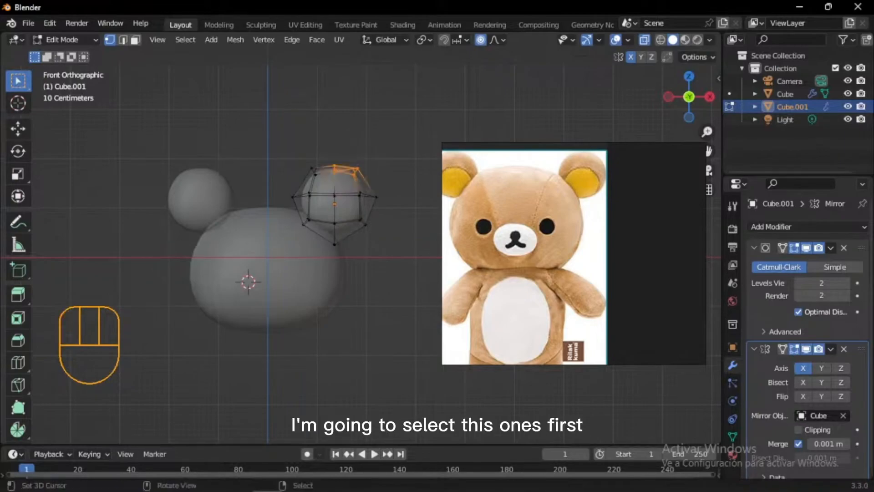
key("g")
key("Escape")
- Disable X mirror editing and move the ear's upper outer and outer side vertices about 0.07 m outward and up
left_click_drag(347, 161, 390, 212)
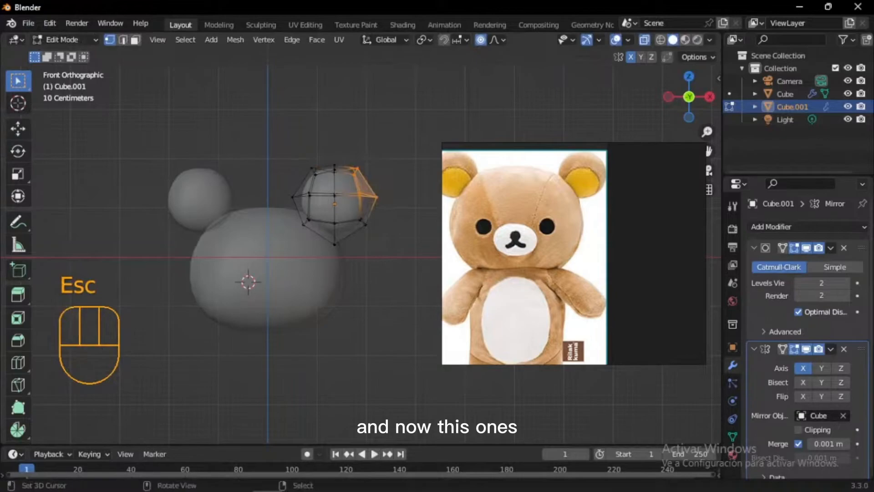
key("g")
key("Escape")
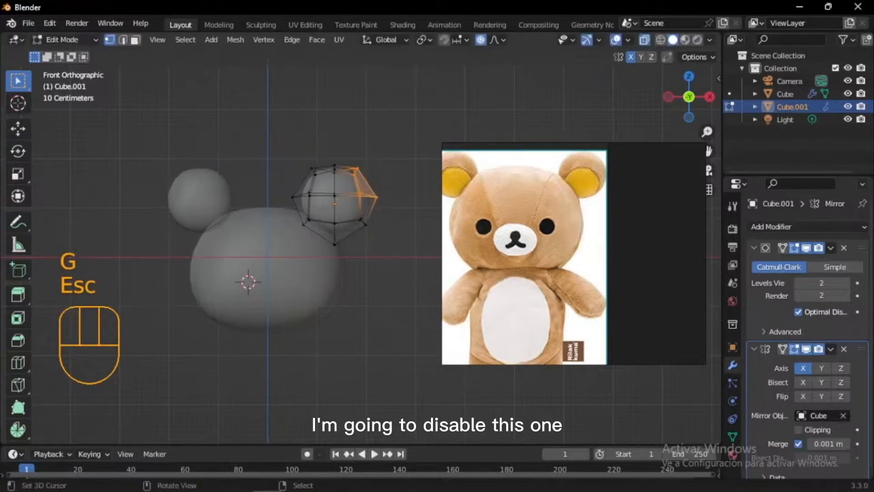
key("g")
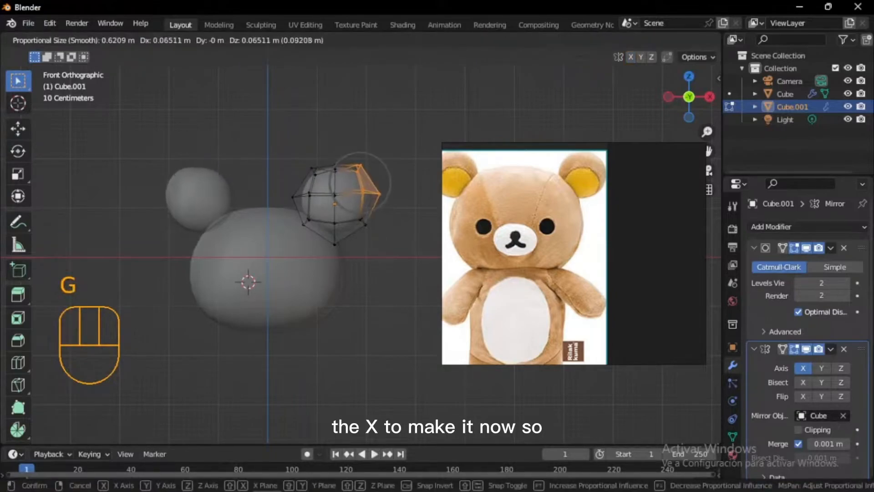
key("Return")
- Raise the ear's top middle vertices, front and back, to make its top rounder
left_click_drag(323, 155, 349, 176)
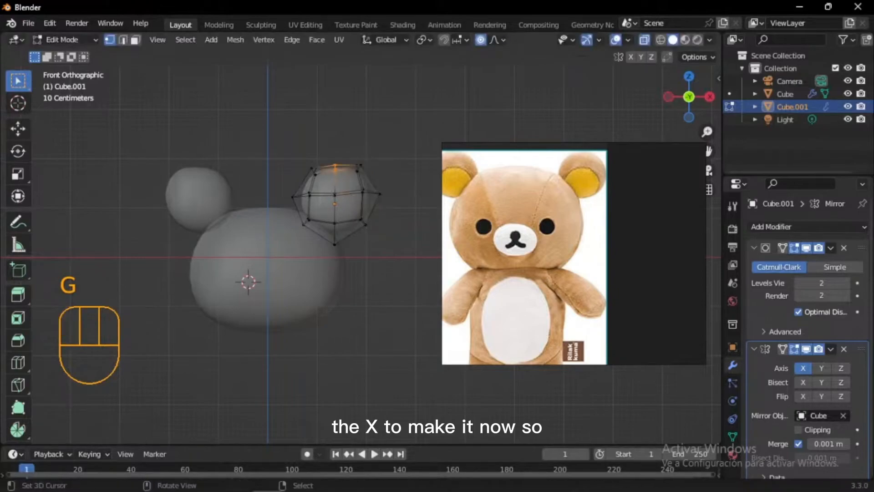
key("g")
left_click(347, 166)
- Move the ear's inner side vertices slightly toward its centre to narrow that side
left_click_drag(281, 184, 313, 223)
key("g")
left_click(301, 201)
key("g")
left_click(313, 224)
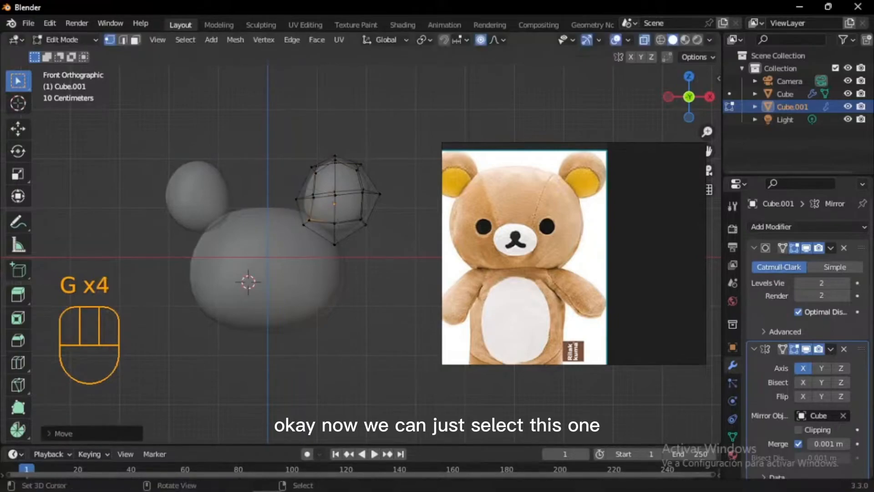
- Shift the ear's top middle and upper outer vertices outward, and lower the whole upper outer section slightly
left_click_drag(322, 141, 378, 181)
key("g")
left_click(364, 168)
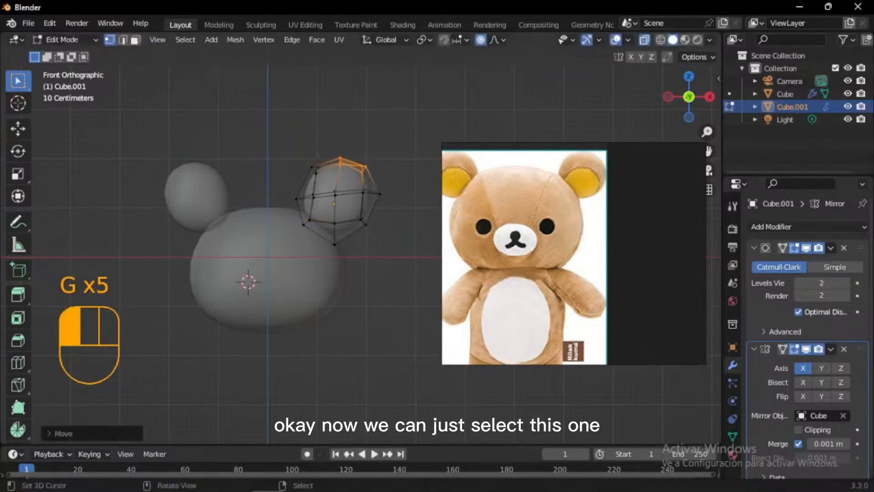
left_click_drag(318, 129, 395, 213)
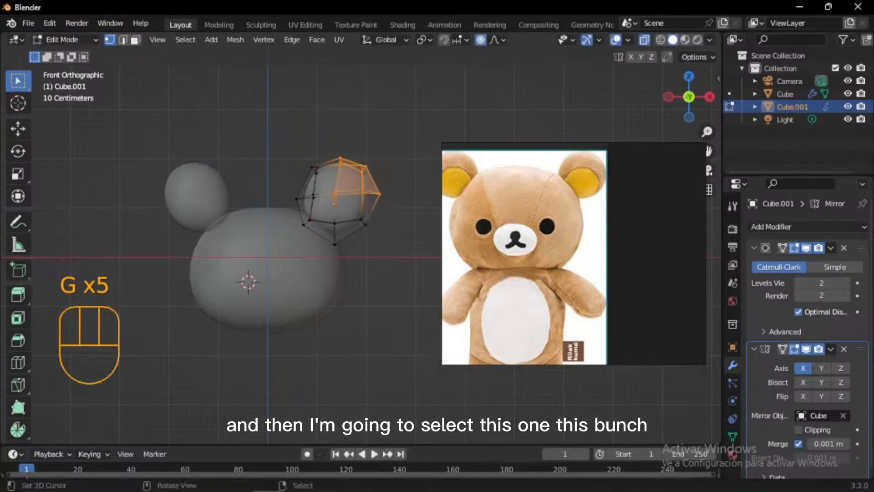
key("g")
left_click(394, 220)
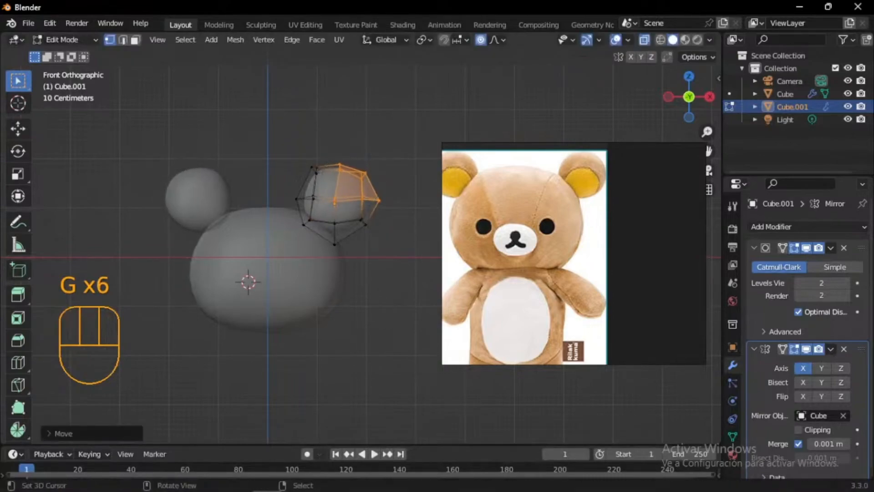
- Turn off X-Ray and nudge the ear's upper outer section about 0.02 m inward and 0.04 m down
left_click(644, 40)
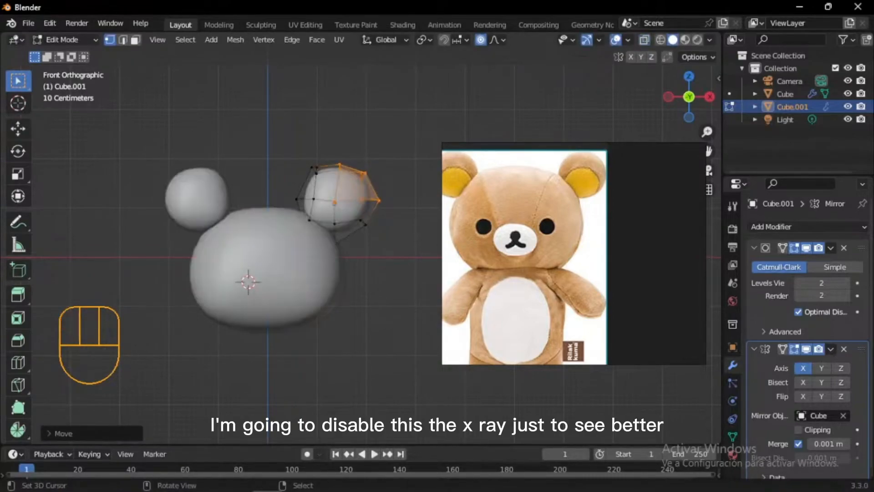
scroll(361, 248, "up", 1)
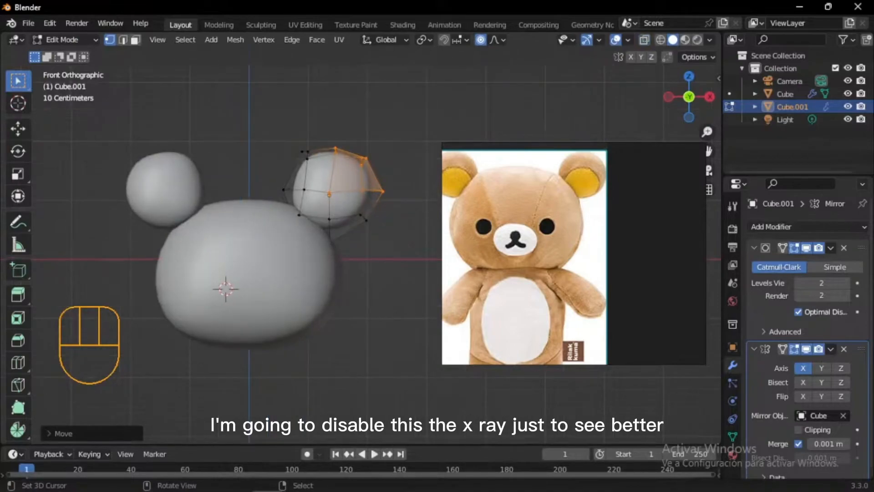
key("g")
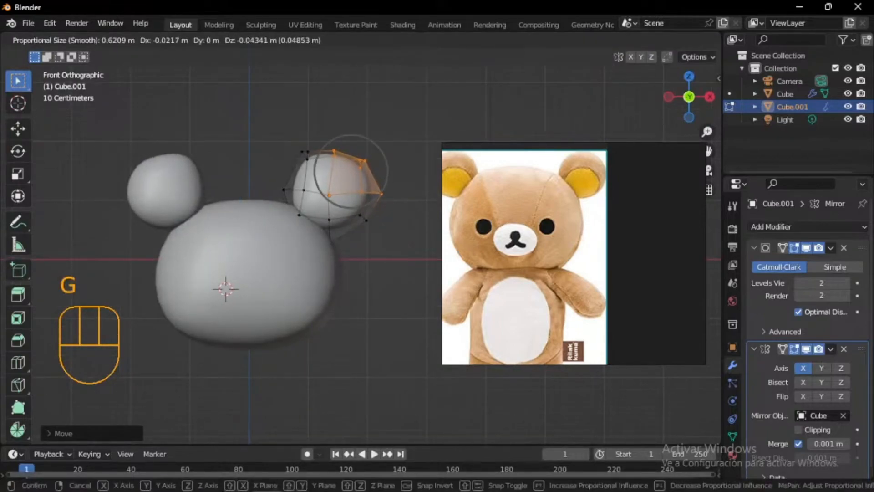
left_click(352, 171)
- Turn X-Ray back on and move the ear's upper outer corner vertices about 0.11 m outward and 0.08 m up
left_click(644, 40)
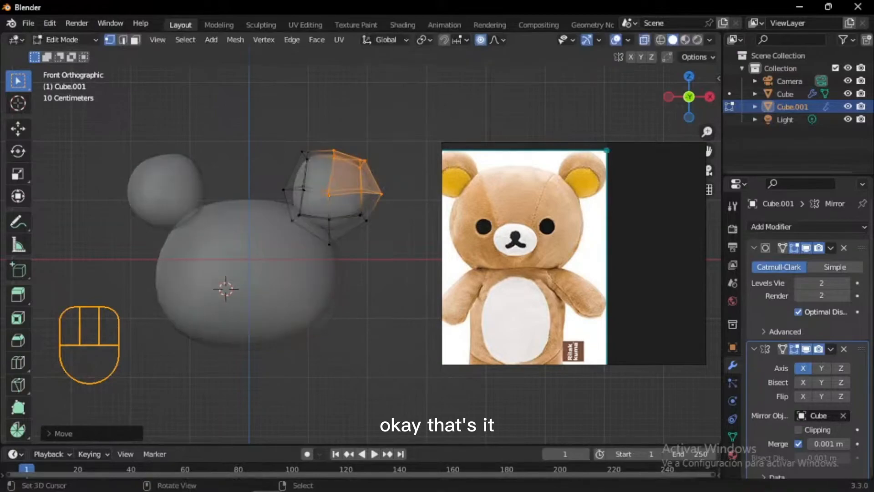
left_click_drag(350, 152, 377, 172)
key("g")
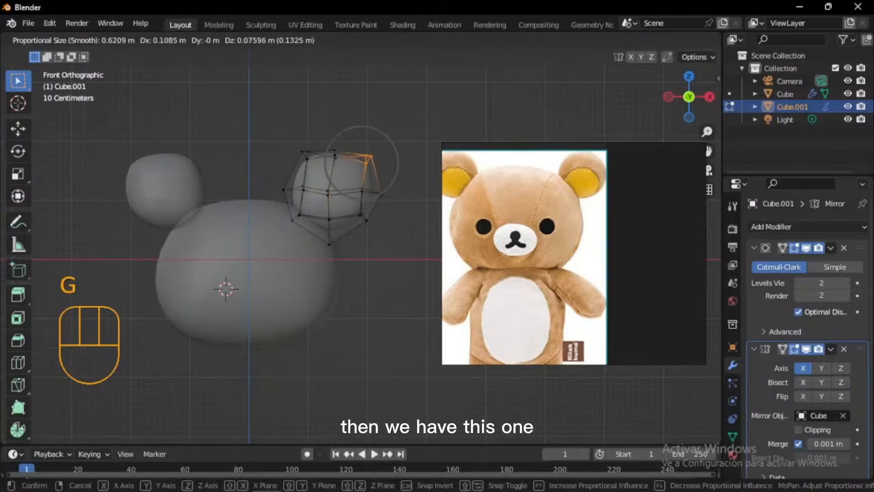
left_click(376, 168)
- Move the ear's inner side vertices toward its centre, and its bottom and lower outer vertices inward and down
left_click_drag(260, 175, 387, 259)
key("g")
left_click(298, 203)
key("g")
left_click(318, 237)
key("g")
left_click(317, 314)
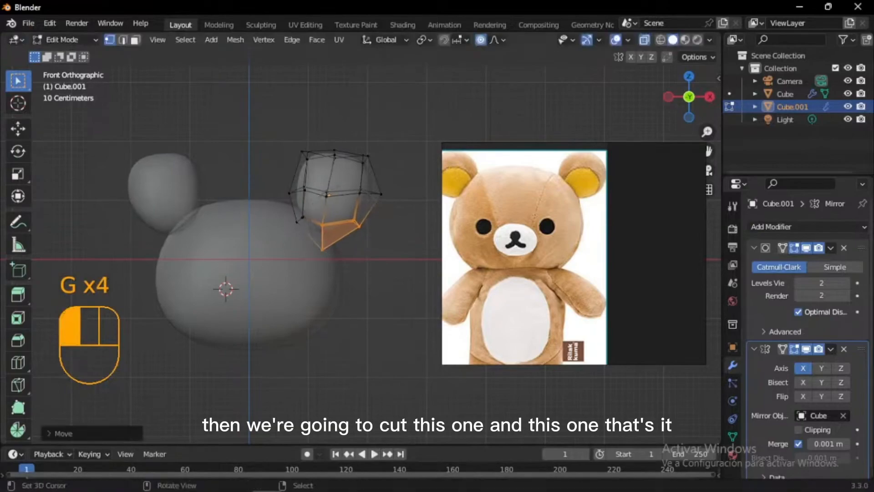
- Move all of the ear's top vertices about 0.07 m inward and 0.05 m down, and return to Object Mode
left_click_drag(275, 111, 368, 163)
key("g")
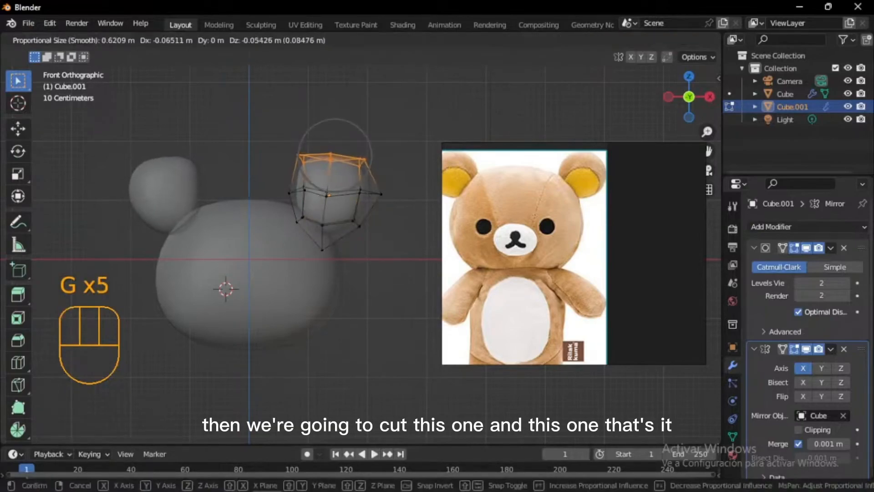
key("Return")
key("Tab")
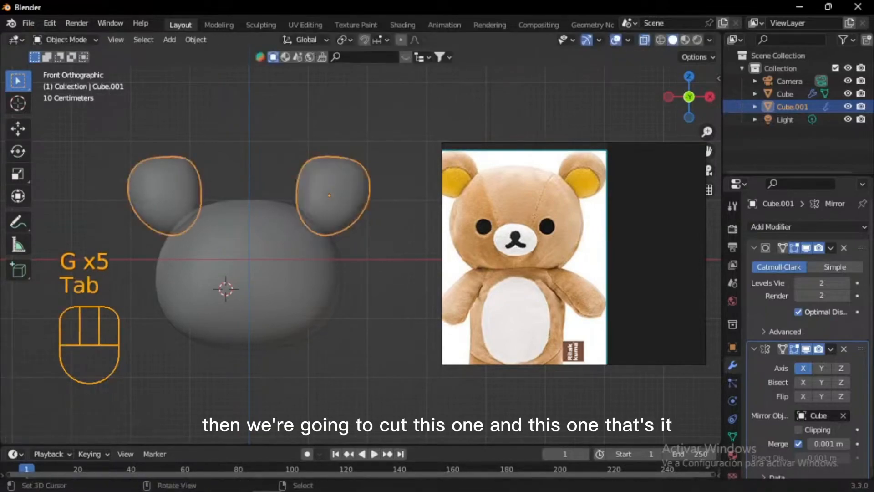
- Turn off X-Ray and flatten the whole ear along Y to about 0.59, refining its thickness with a second Y scaling
left_click(644, 39)
mouse_move(373, 255)
middle_mouse_down()
mouse_move(264, 273)
mouse_move(251, 260)
mouse_move(218, 255)
middle_mouse_up()
key("Tab")
key("a")
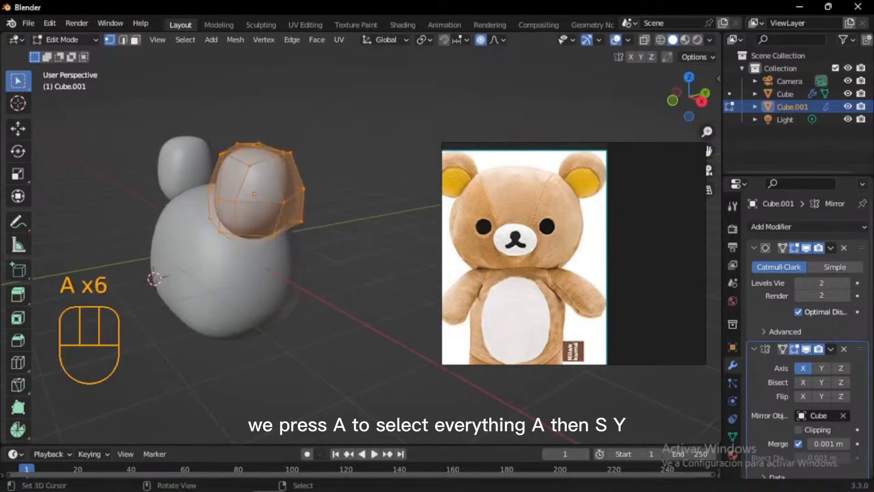
middle_click_drag(328, 229, 356, 232)
key("s")
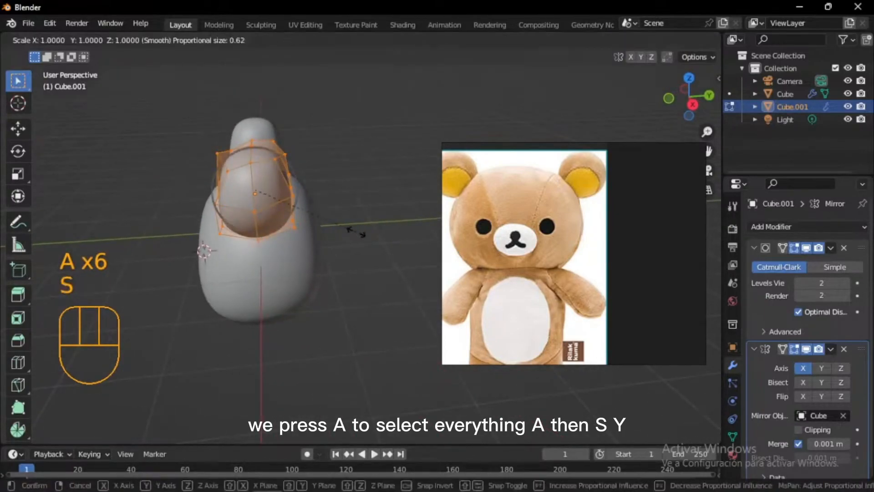
key("y")
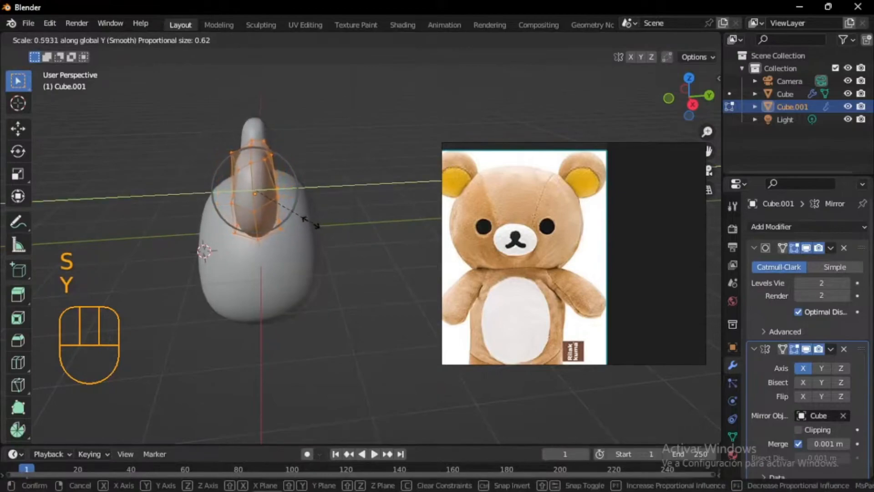
left_click(312, 224)
mouse_move(312, 224)
middle_mouse_down()
mouse_move(360, 222)
mouse_move(220, 228)
mouse_move(321, 227)
middle_mouse_up()
key("s")
key("y")
left_click(336, 228)
- Scale two of the ear's lower vertices closer together along Y, and return to Object Mode
right_click(231, 227)
right_click(275, 228, "shift")
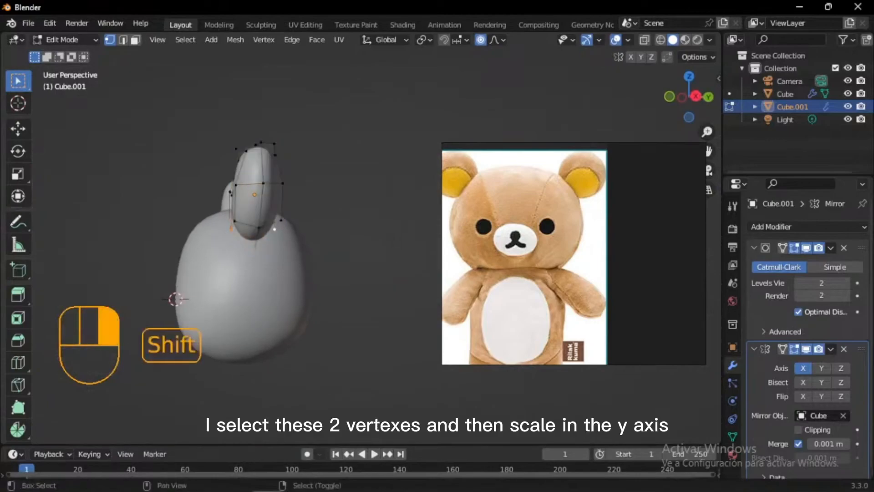
key("s")
key("y")
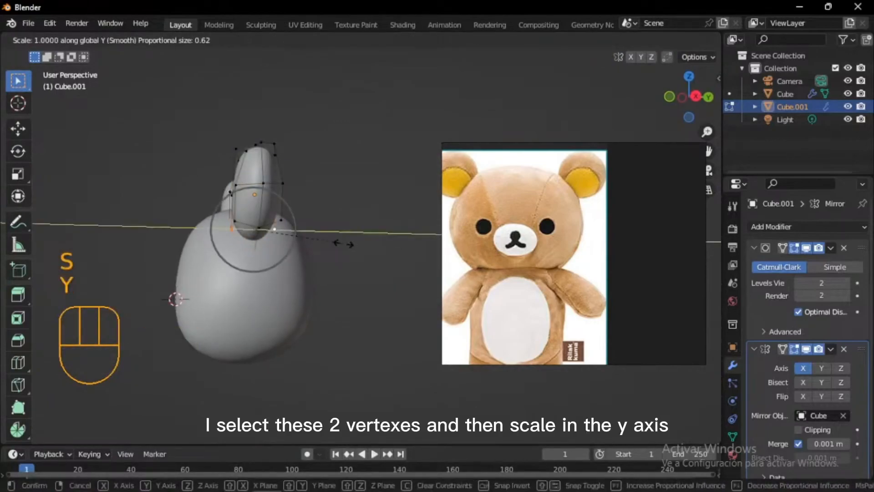
left_click(324, 244)
middle_click_drag(346, 246, 310, 257)
key("Tab")
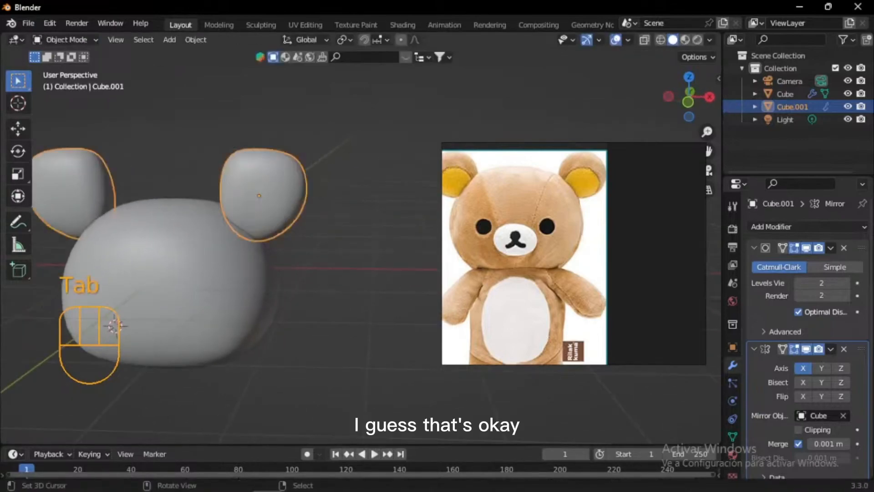
- Edit the ear in front view with X-Ray on and raise its top middle vertices, front and back
key("KP_1")
key("ctrl+Tab")
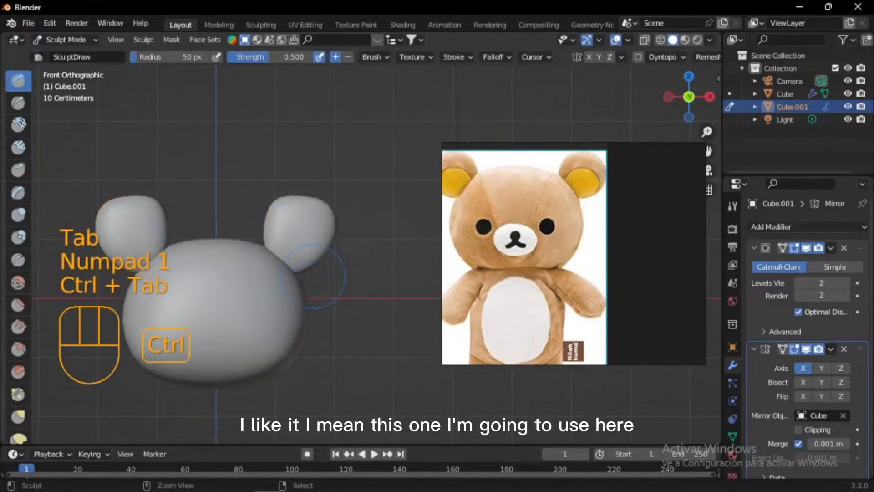
key("ctrl+Tab")
key("Tab")
left_click(300, 193)
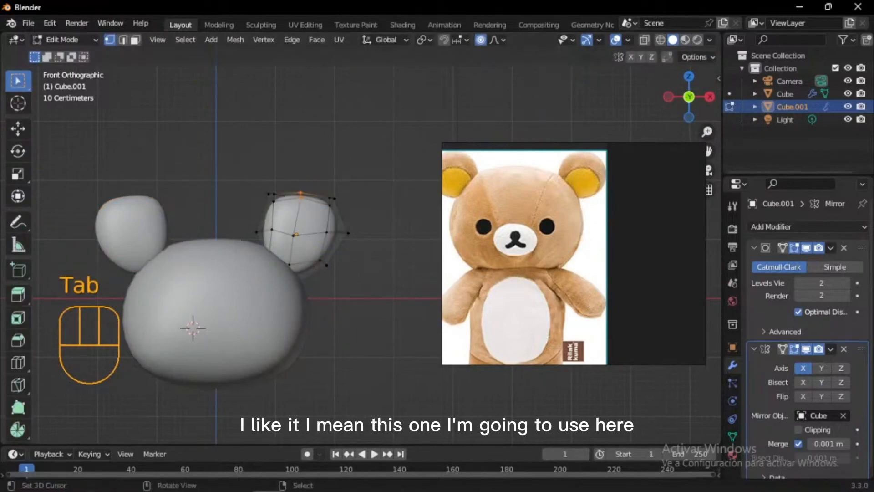
key("alt+z")
left_click_drag(286, 169, 324, 203)
key("g")
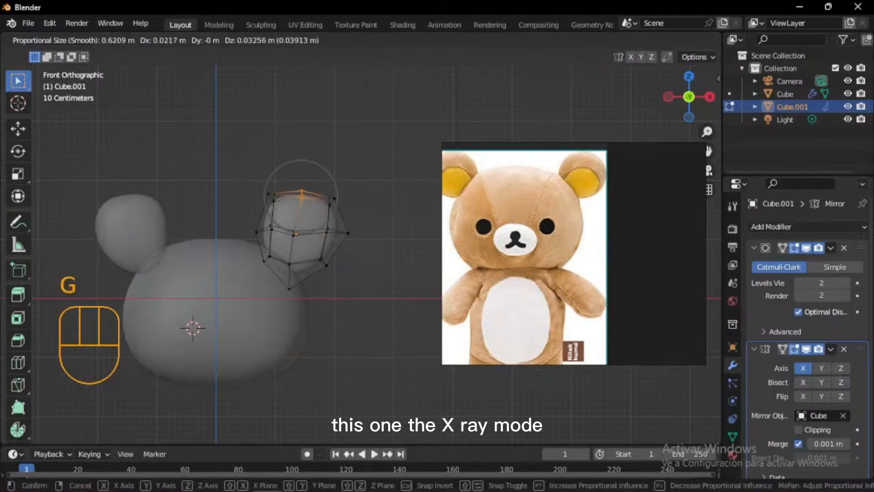
left_click(303, 186)
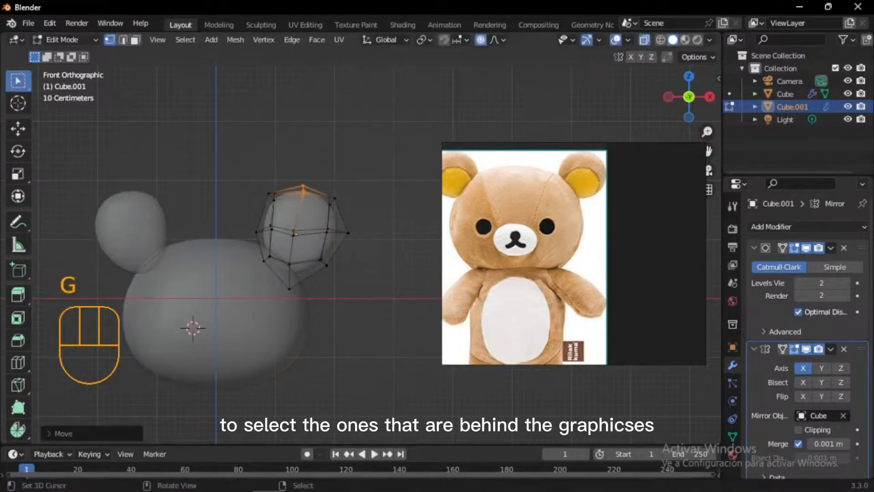
- Lower the ear's inner side and outer side vertices by about 0.1 m each
left_click_drag(244, 217, 286, 247)
key("g")
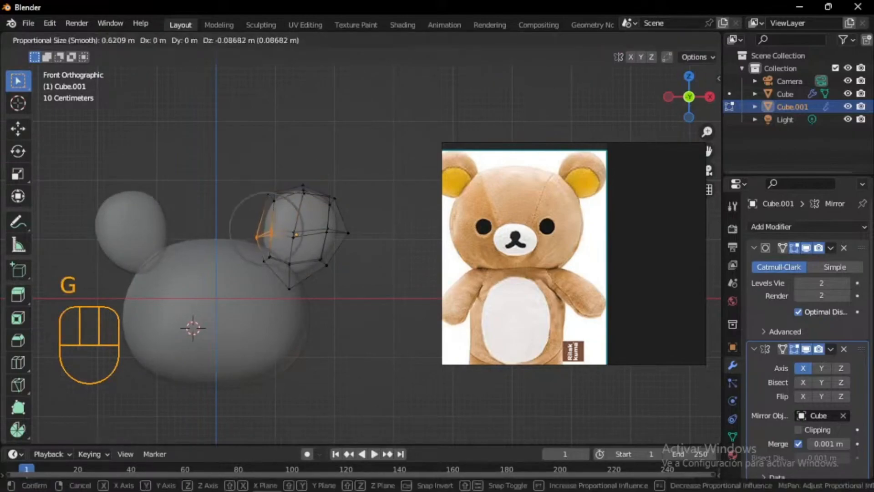
left_click(286, 250)
left_click_drag(317, 219, 363, 247)
key("g")
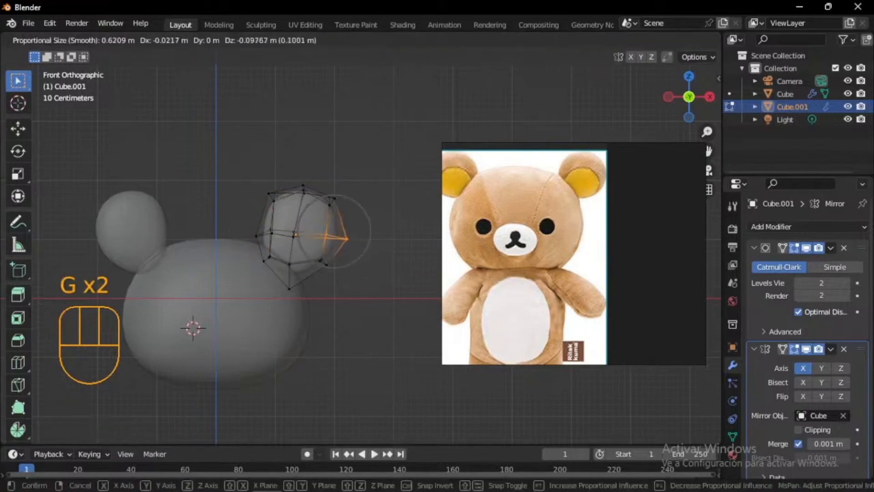
left_click(365, 253)
- Move the ear's lower outer vertices slightly down, and its top middle and upper outer vertices slightly down and outward
left_click_drag(310, 250, 334, 276)
key("g")
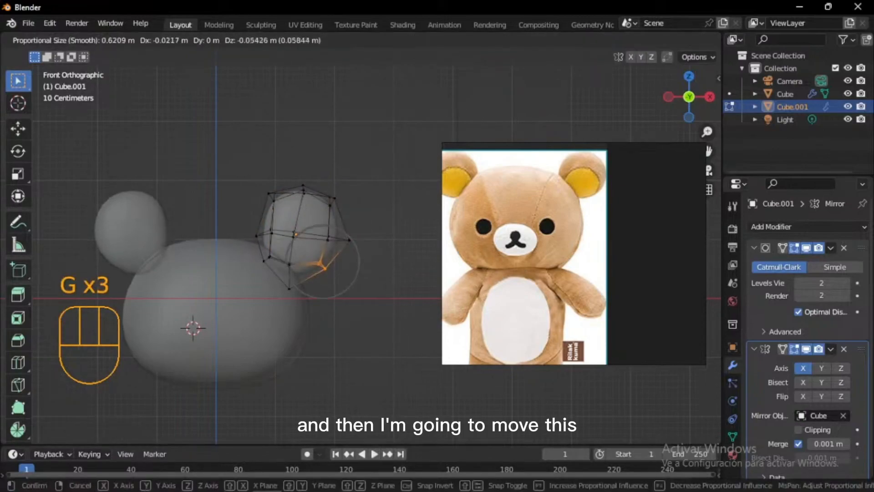
left_click(324, 268)
left_click_drag(289, 171, 351, 225)
key("g")
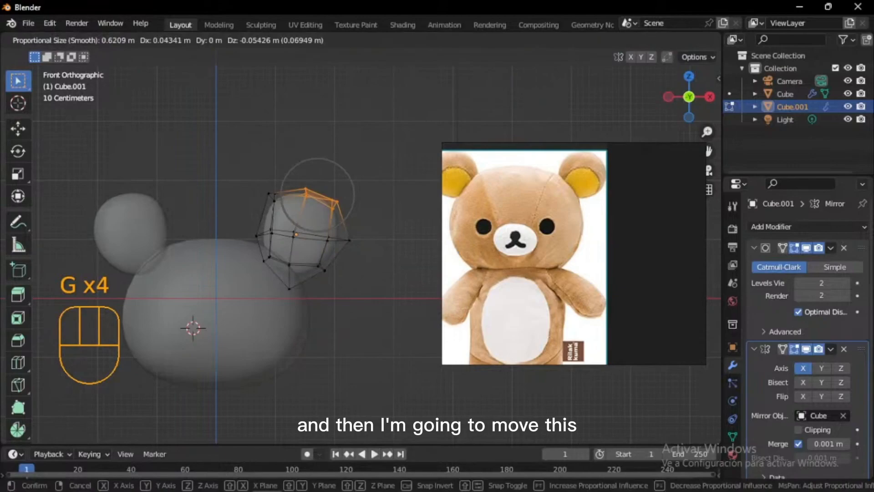
left_click(352, 228)
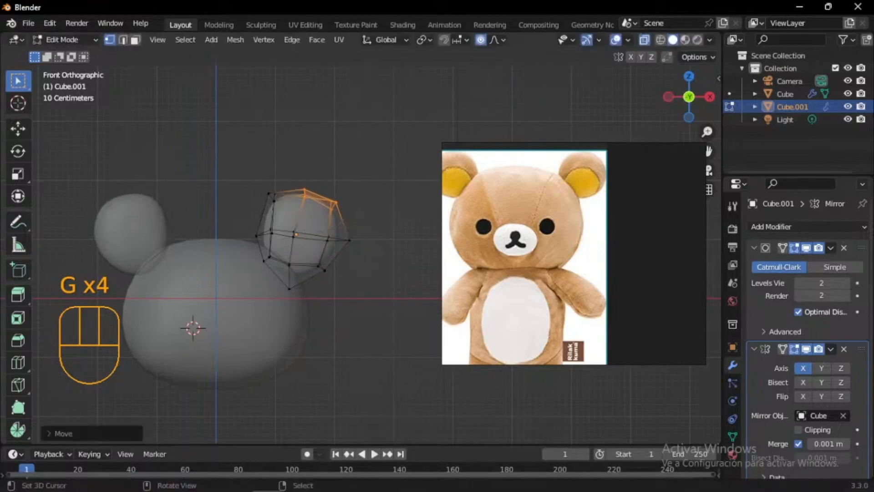
- Adjust the ear's upper outer and upper inner corner vertices, and return to Object Mode with X-Ray off and nothing selected
left_click_drag(317, 193, 350, 219)
key("g")
left_click(340, 207)
left_click_drag(254, 179, 285, 205)
key("g")
left_click(285, 205)
key("Tab")
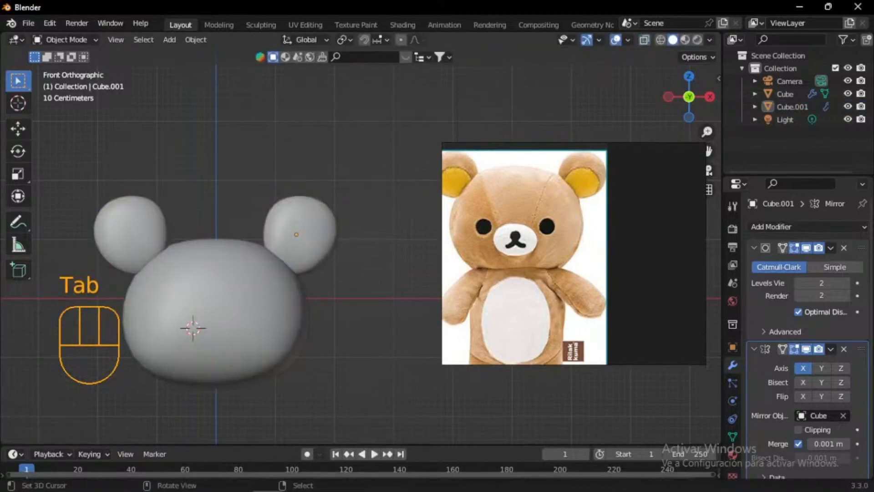
scroll(361, 247, "down", 2)
middle_click_drag(273, 274, 290, 273, "shift")
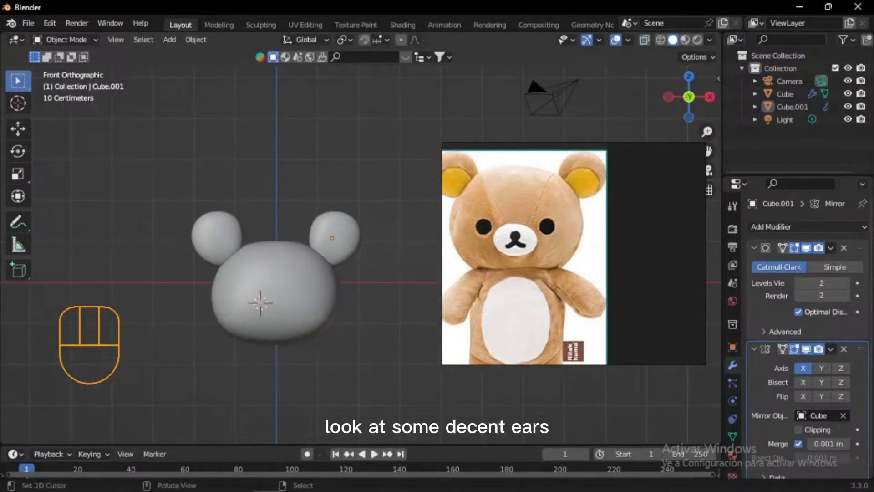